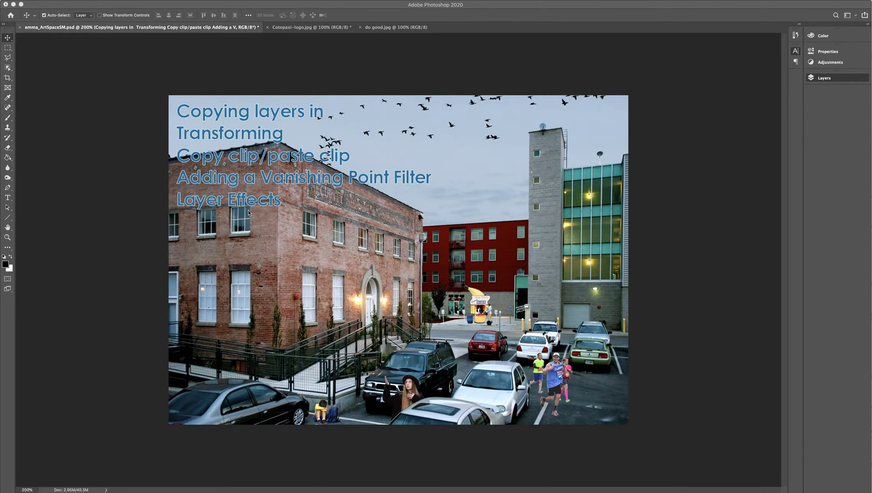
Step: Examine the artwork in Cotopaxi-logo.jpg and do good.jpg
left_click(314, 29)
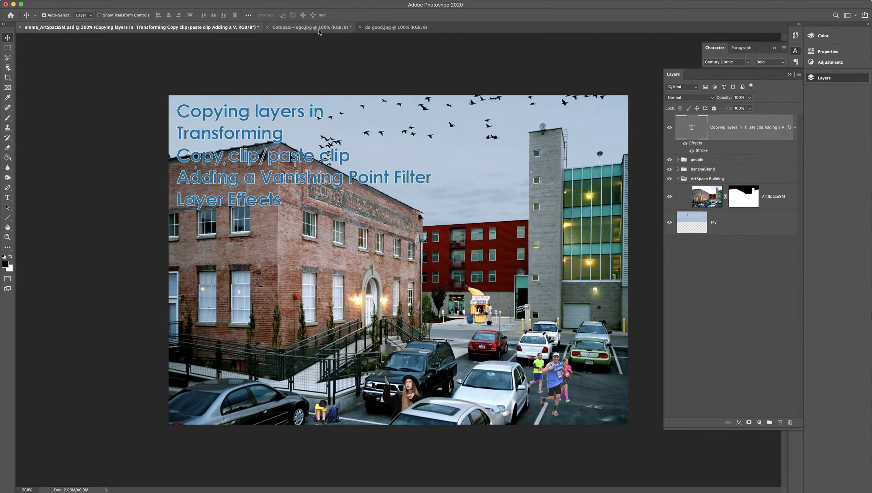
left_click(318, 31)
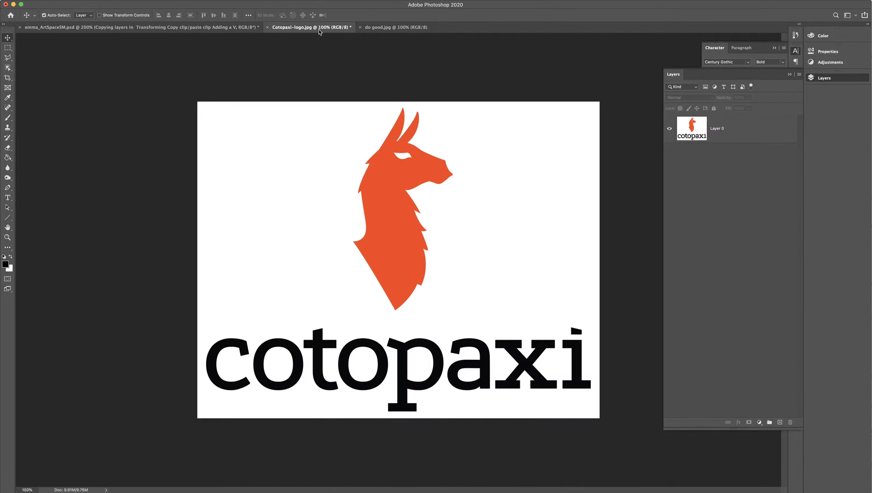
left_click(380, 30)
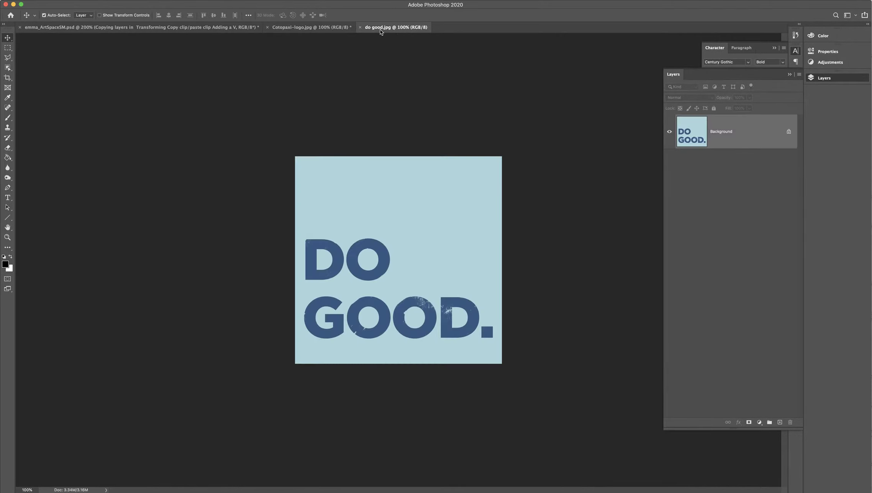
Step: Hide the text layer in emma_ArtSpaceSM.psd and copy the logo layer from Cotopaxi-logo.jpg into that document
left_click(199, 29)
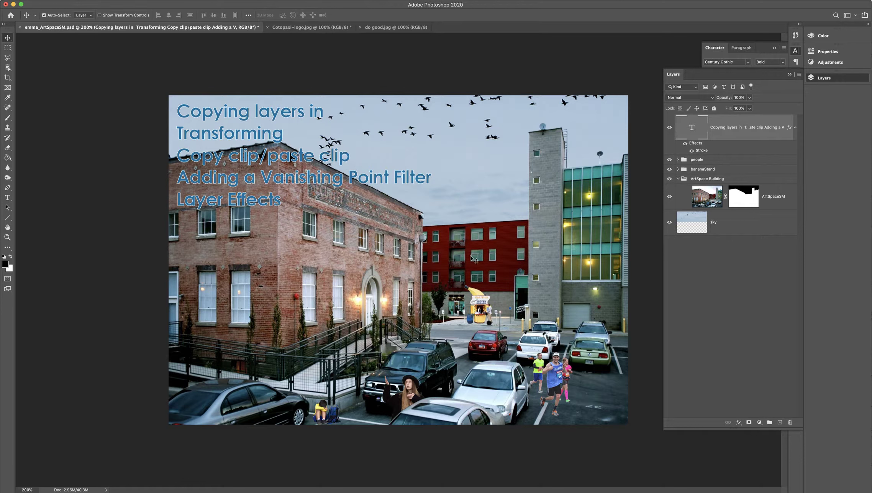
left_click(669, 128)
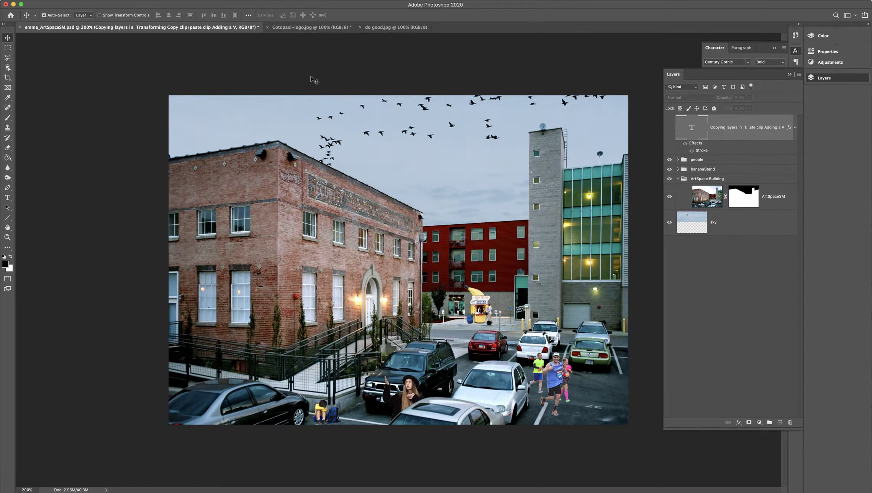
left_click(293, 28)
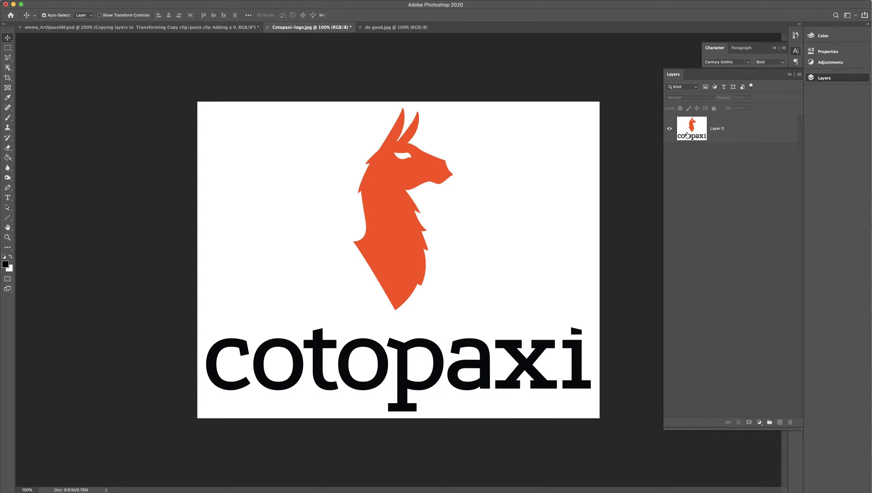
left_click_drag(694, 132, 434, 193)
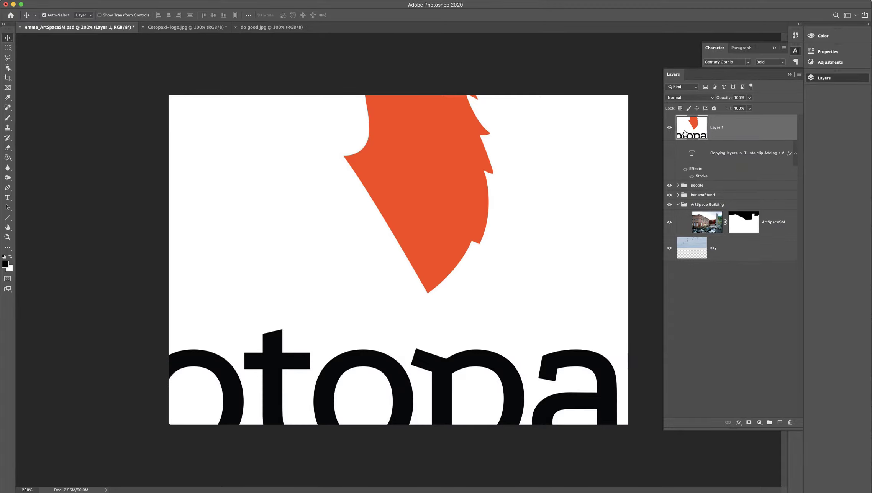
key("super+minus")
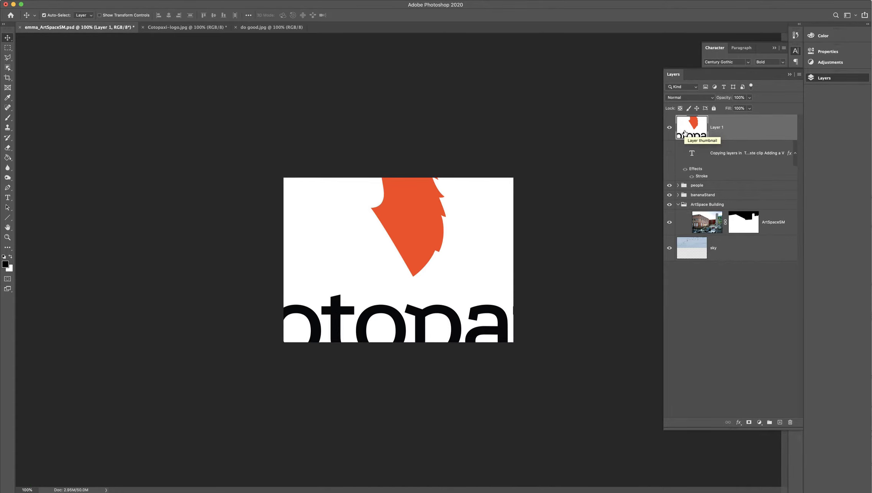
key("super+t")
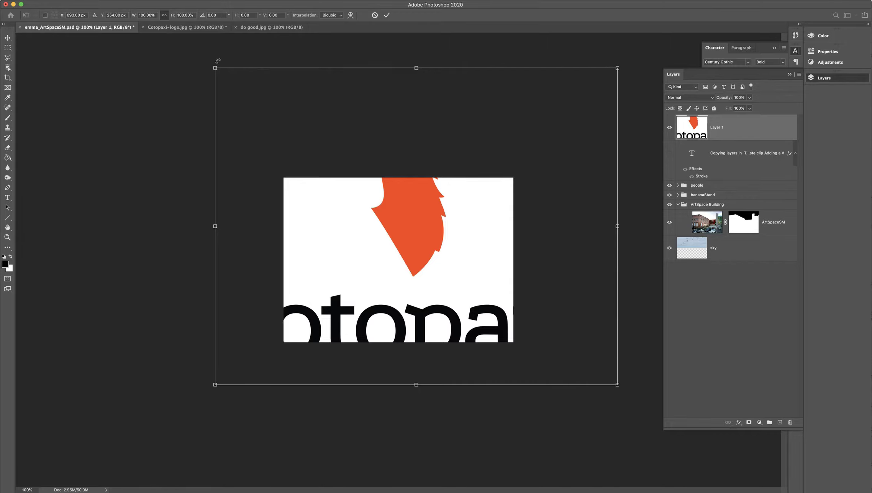
key("Return")
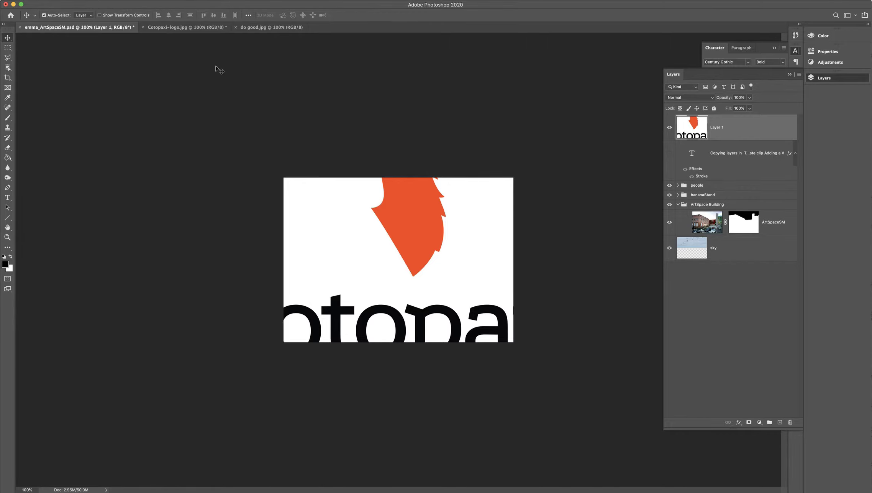
key("super+equal")
Step: Free Transform the copied logo layer, scaling it proportionally to 35.50% and moving it within the image
key("super+t")
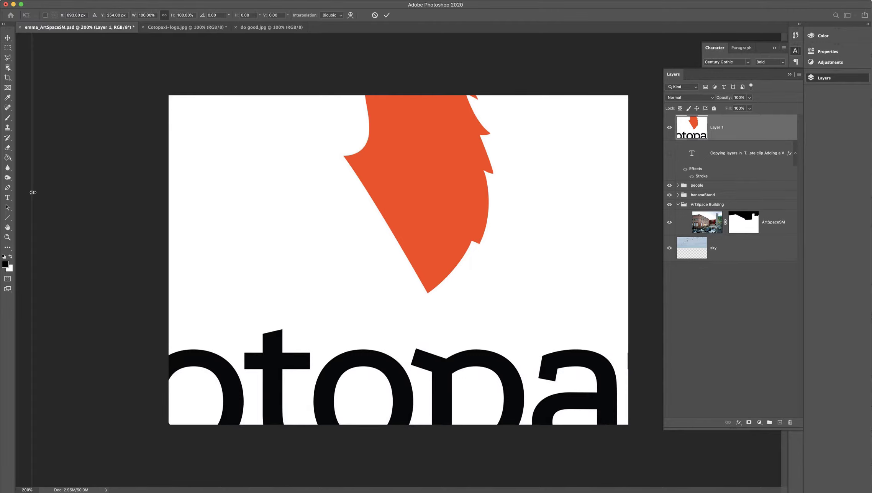
key("super+minus")
key("super+minus")
key("super+minus")
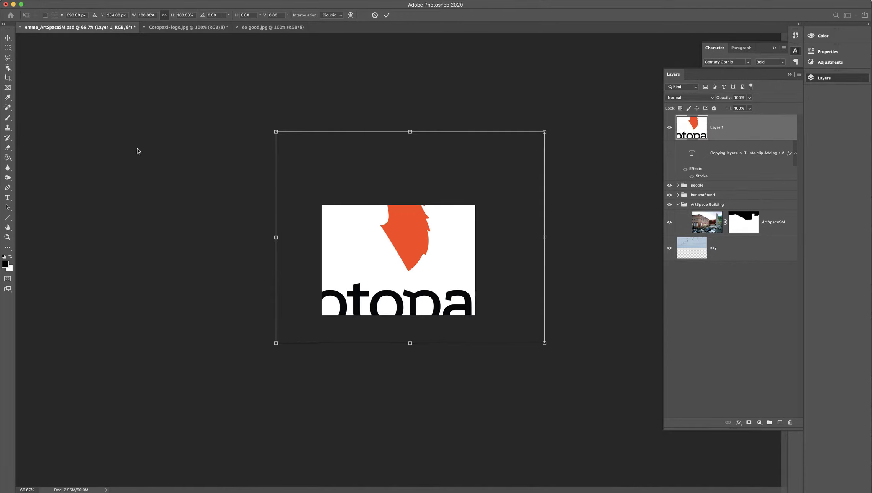
left_click_drag(274, 131, 425, 249)
left_click_drag(452, 286, 379, 253)
left_click_drag(351, 215, 374, 228)
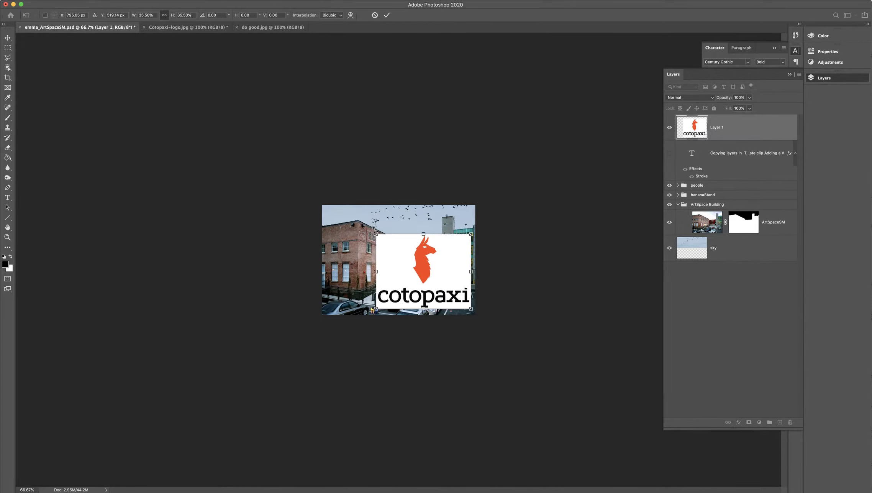
Step: Shrink the logo to about 6.16% and place it over the upper part of the brick building's entrance wall
key("super+equal")
key("super+equal")
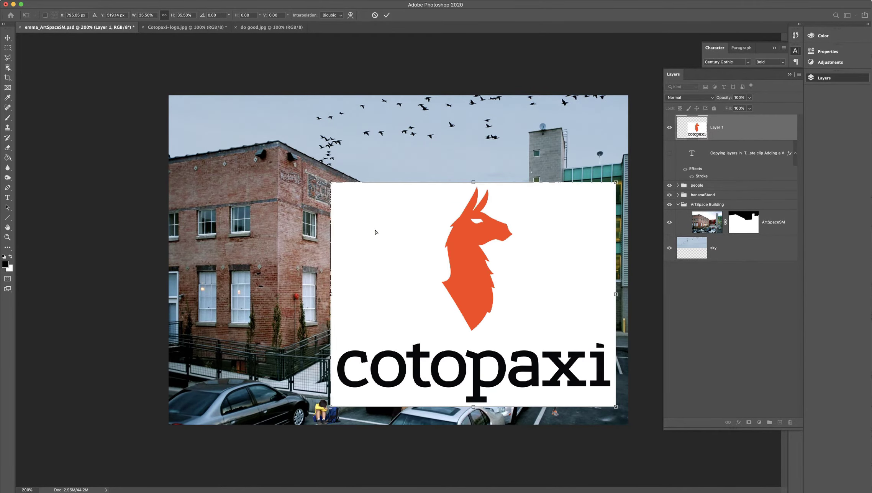
left_click_drag(379, 226, 370, 217)
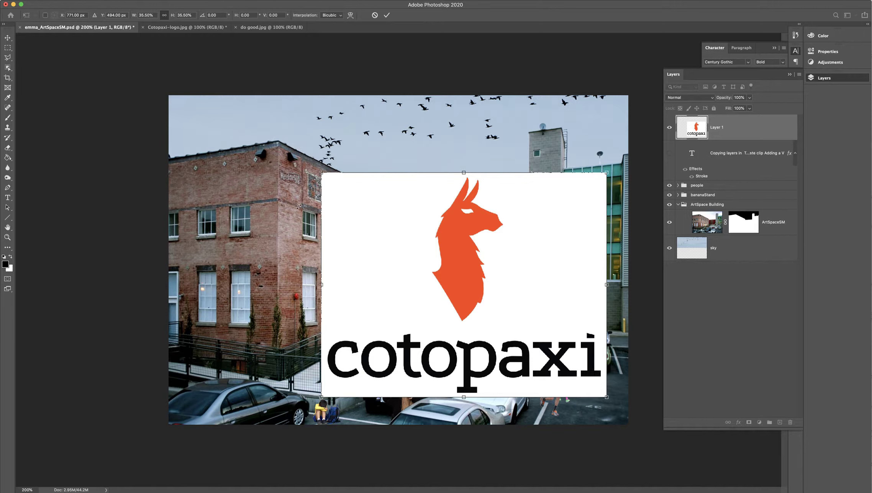
left_click_drag(324, 180, 345, 197)
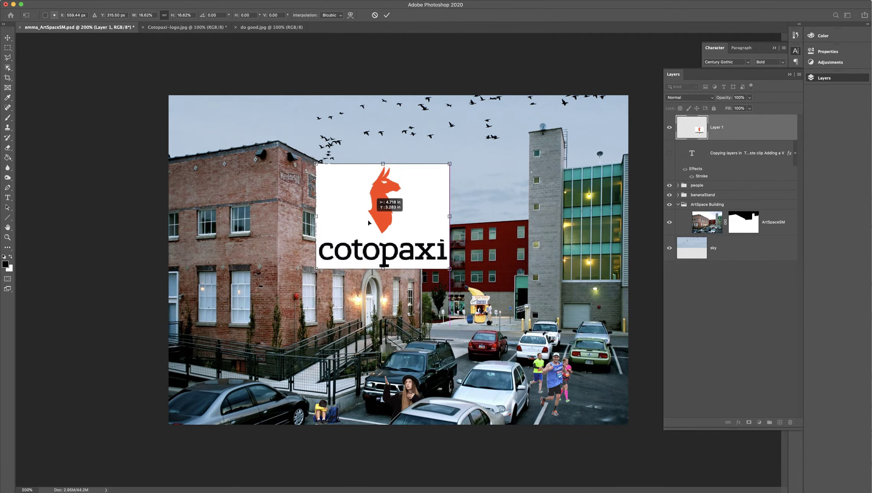
left_click_drag(316, 269, 352, 183)
left_click_drag(386, 214, 362, 199)
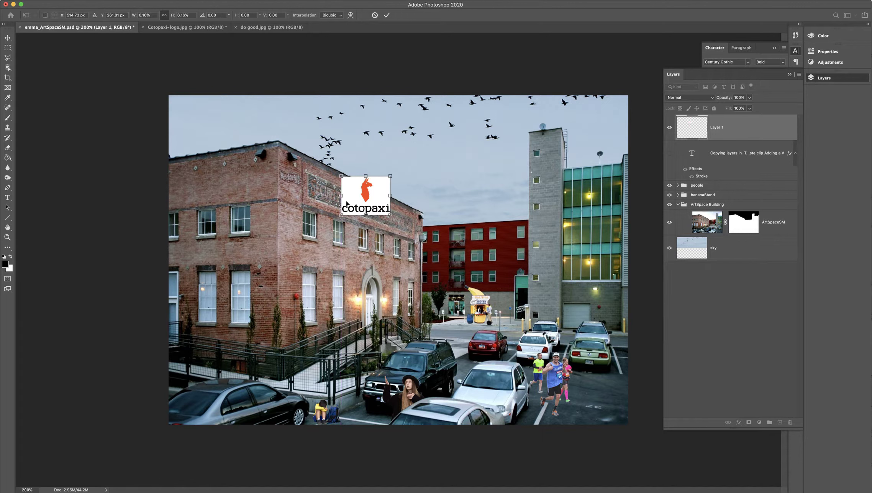
key("Return")
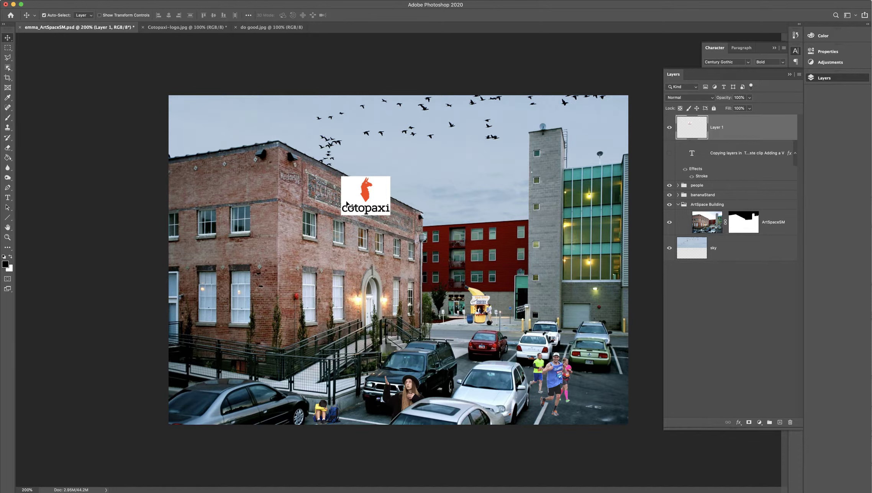
left_click(686, 224)
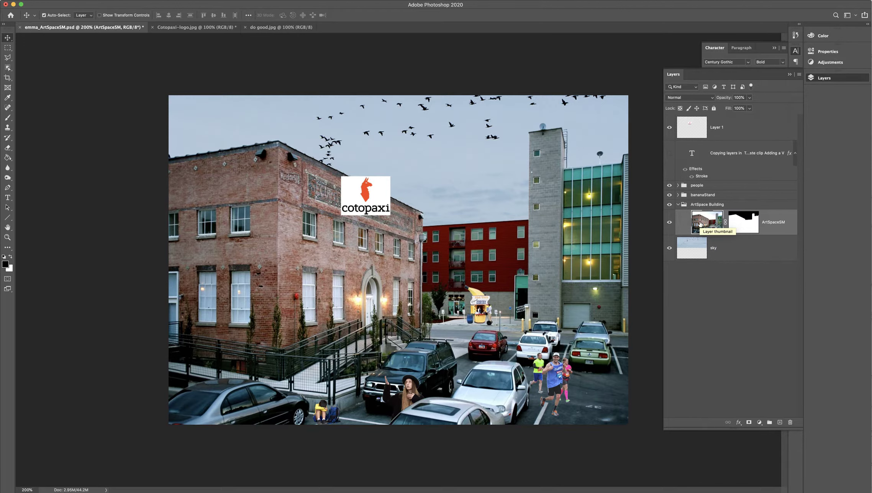
key("super+equal")
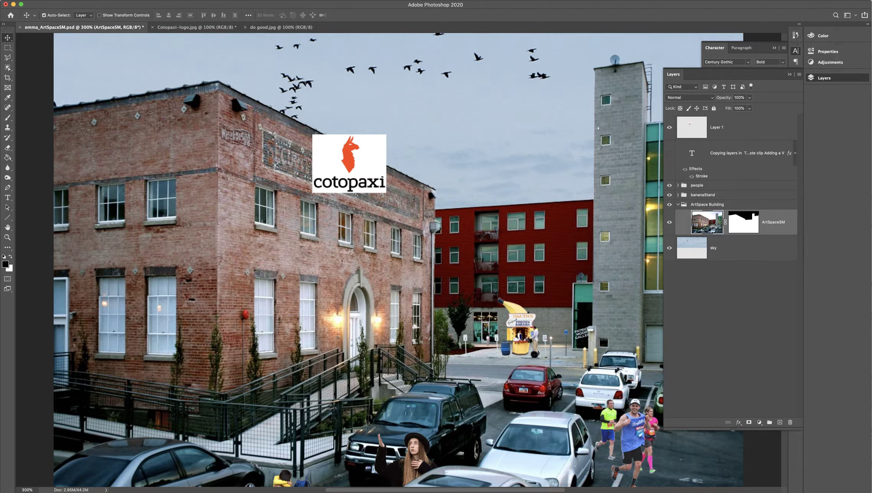
left_click(143, 0)
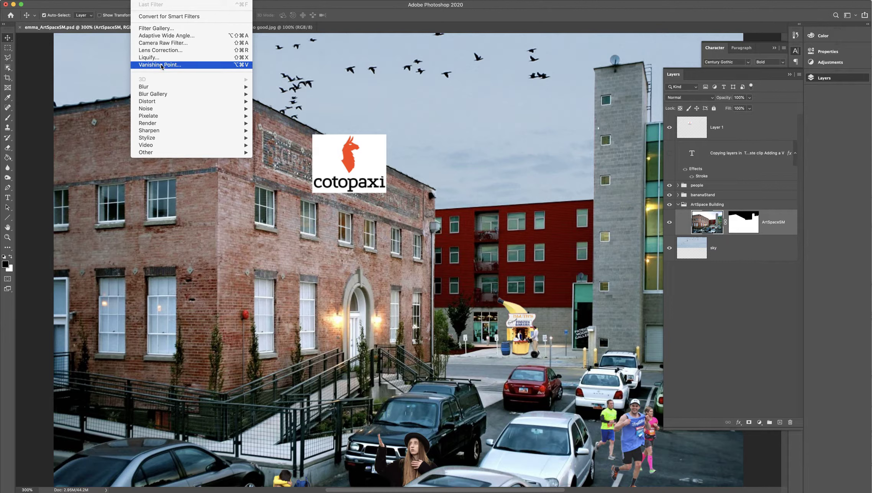
left_click(726, 307)
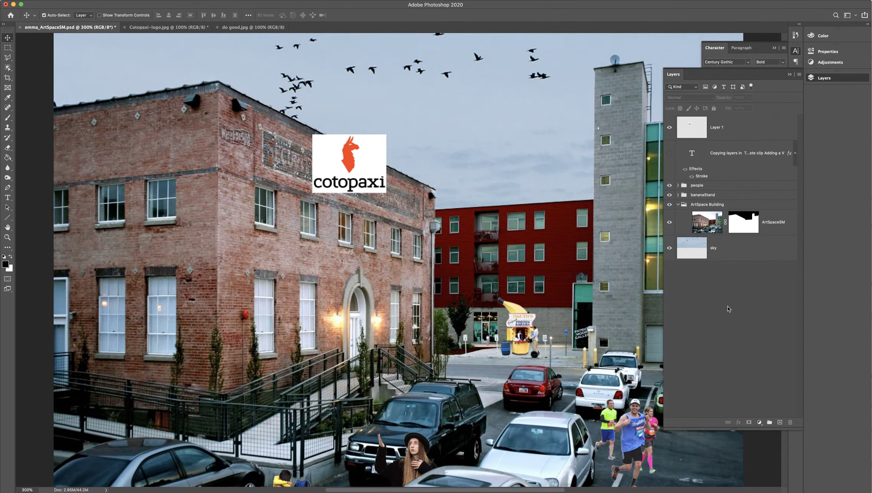
left_click(139, 0)
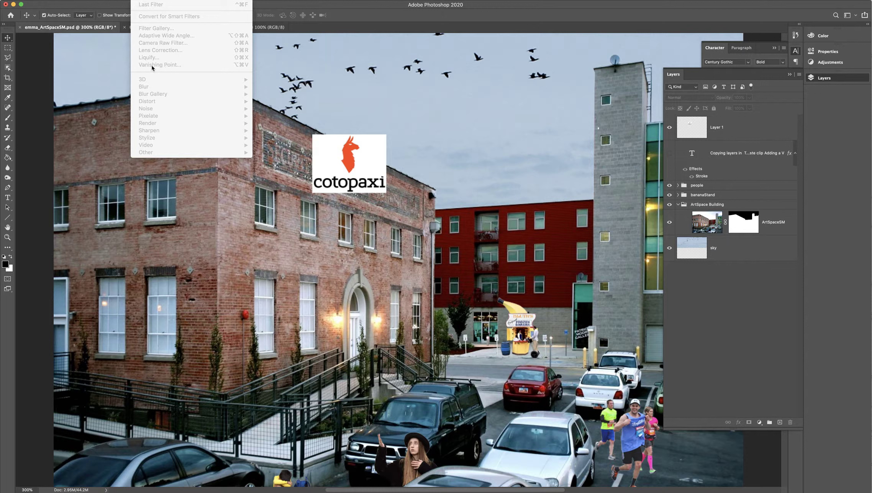
left_click(789, 235)
Step: Select the ArtSpaceSM layer and open it in the Vanishing Point filter
left_click(780, 229)
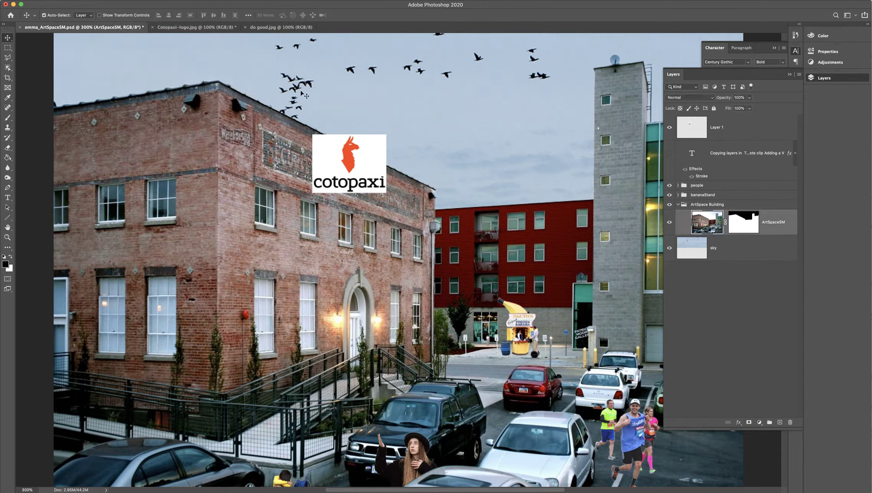
left_click(141, 1)
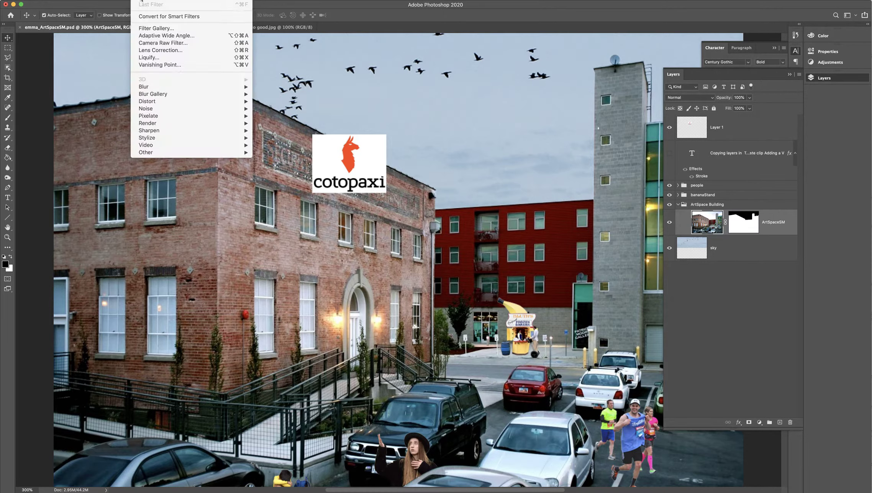
left_click(154, 65)
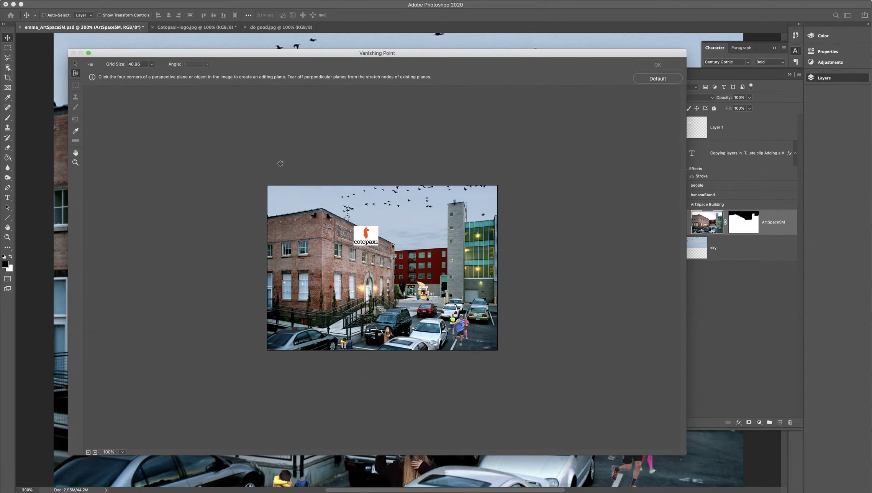
Step: Create a four-corner perspective plane covering the brick building's entrance wall from the roofline to the ground
key("super+plus")
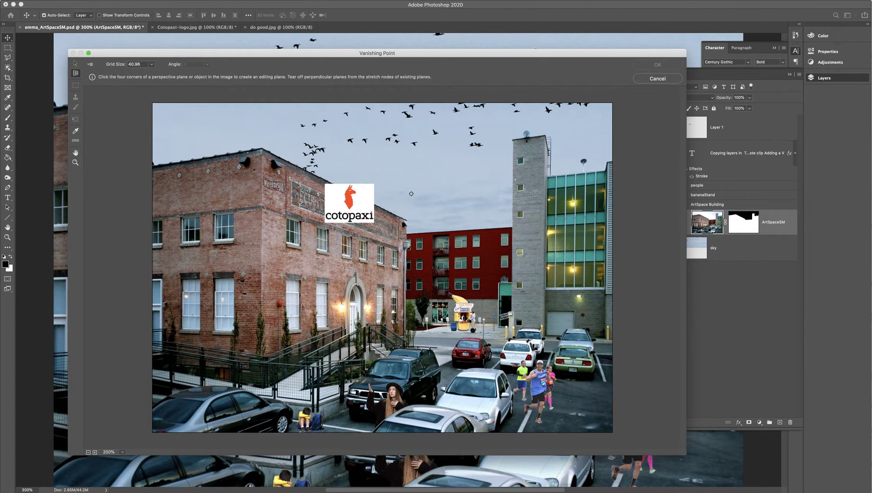
left_click(262, 147)
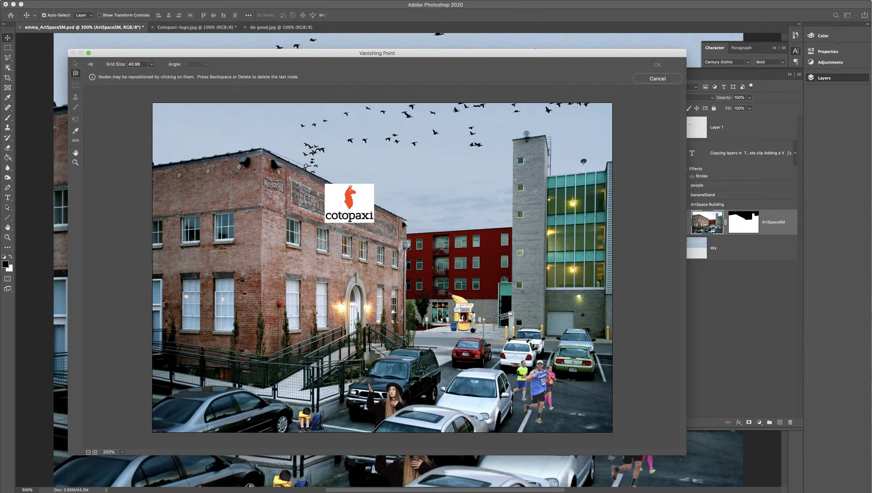
left_click(407, 221)
left_click(405, 335)
left_click(263, 359)
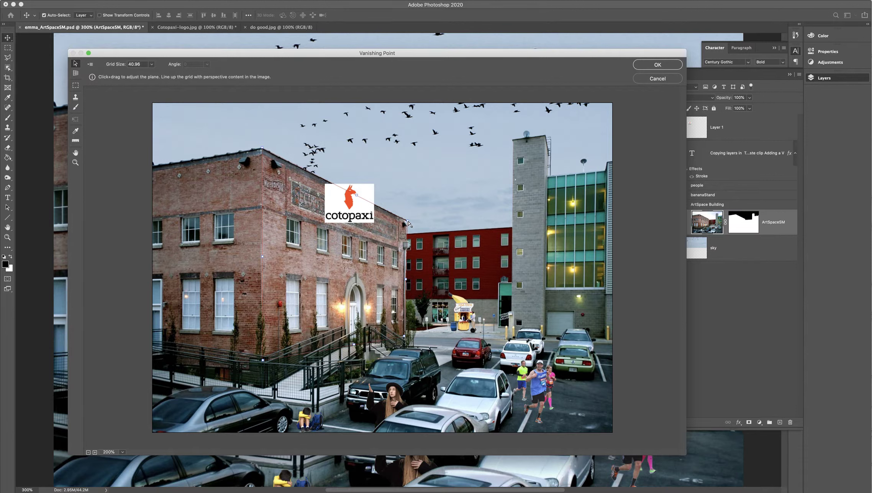
Step: Adjust the upper and lower corners at the plane's far end so the grid follows the brick wall's perspective
left_click_drag(408, 224, 410, 221)
left_click_drag(405, 336, 409, 338)
left_click_drag(410, 221, 408, 217)
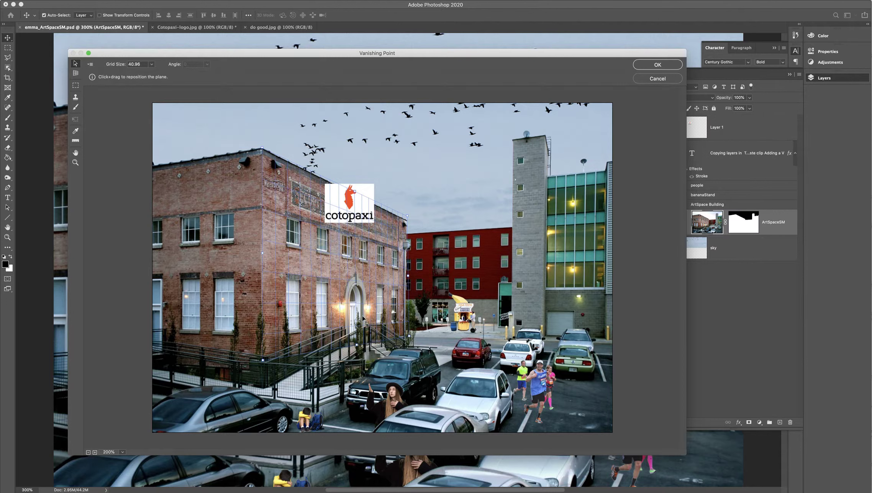
left_click_drag(410, 338, 409, 339)
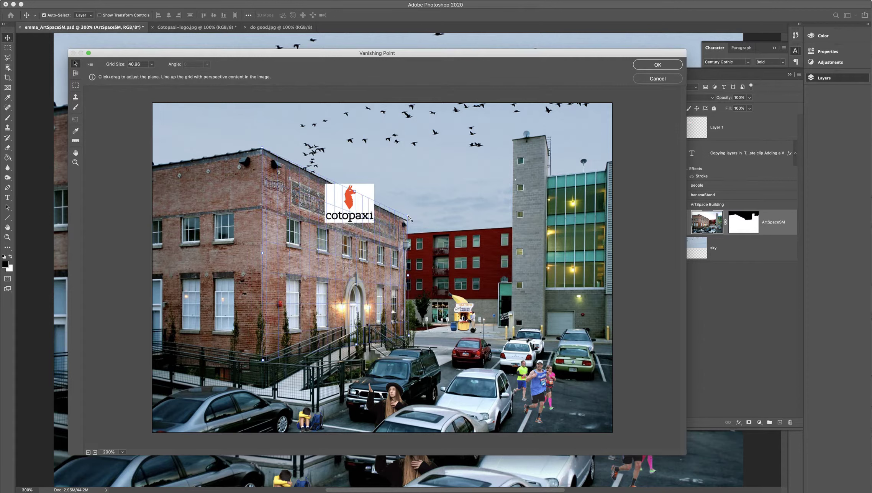
left_click_drag(410, 220, 408, 222)
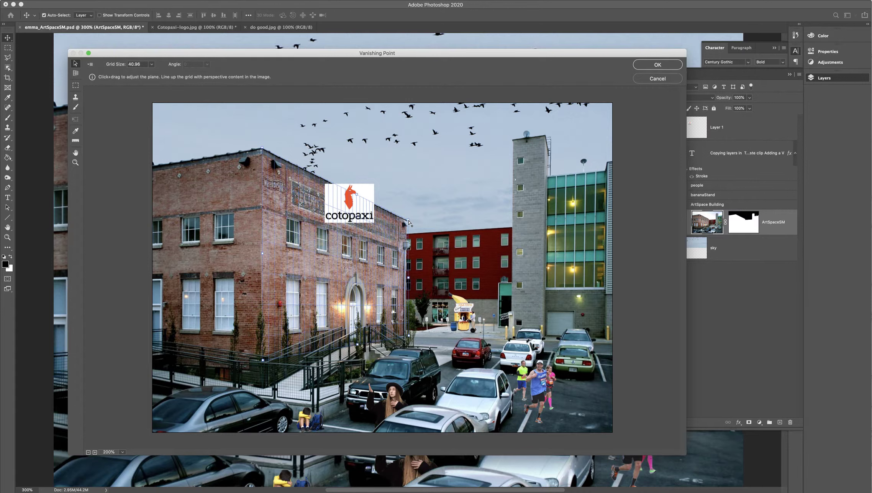
left_click_drag(408, 336, 409, 338)
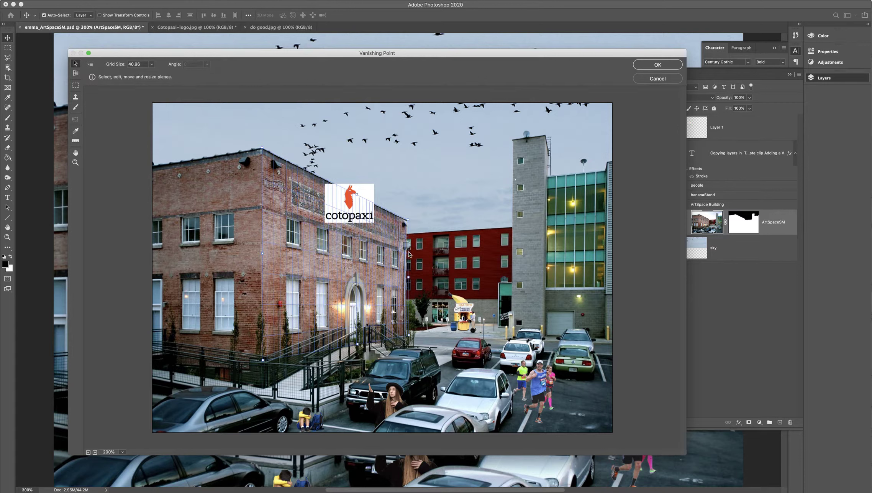
left_click_drag(410, 337, 428, 335)
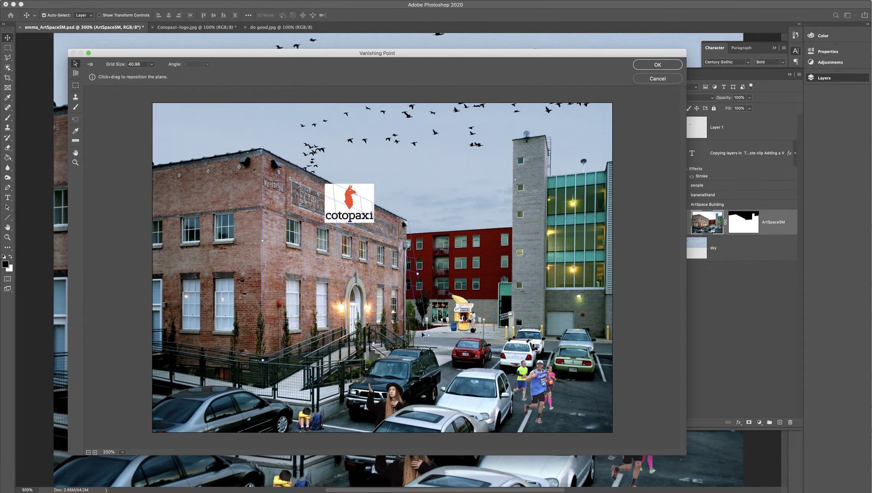
left_click_drag(428, 336, 409, 334)
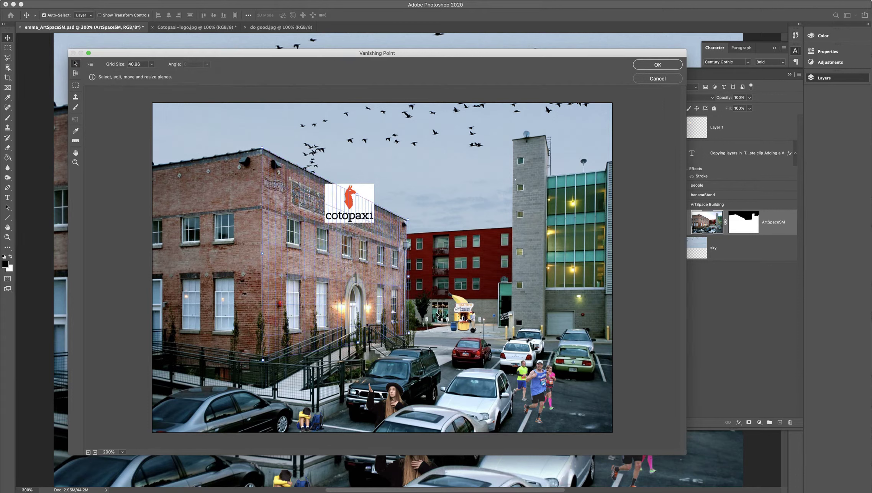
Step: Extend the perspective plane past the brick wall's far end over the red building and apply the Vanishing Point filter
left_click_drag(408, 276, 483, 276)
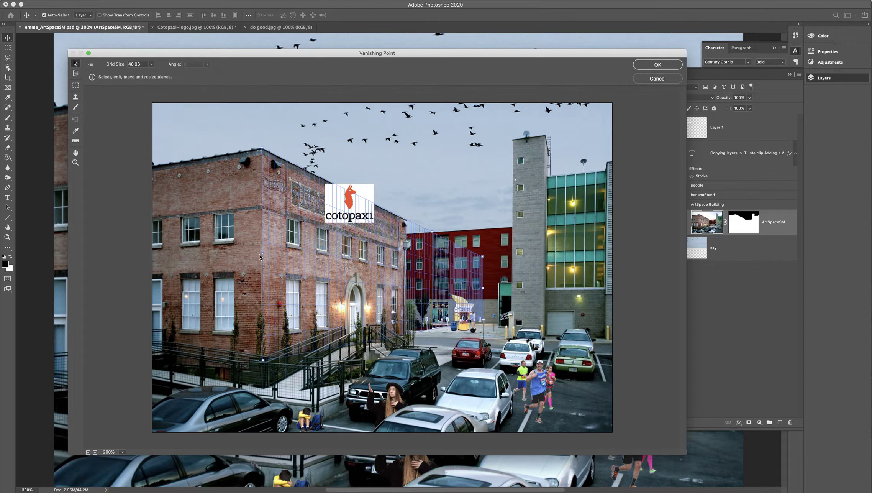
mouse_move(262, 252)
left_mouse_down()
mouse_move(228, 248)
mouse_move(263, 251)
left_mouse_up()
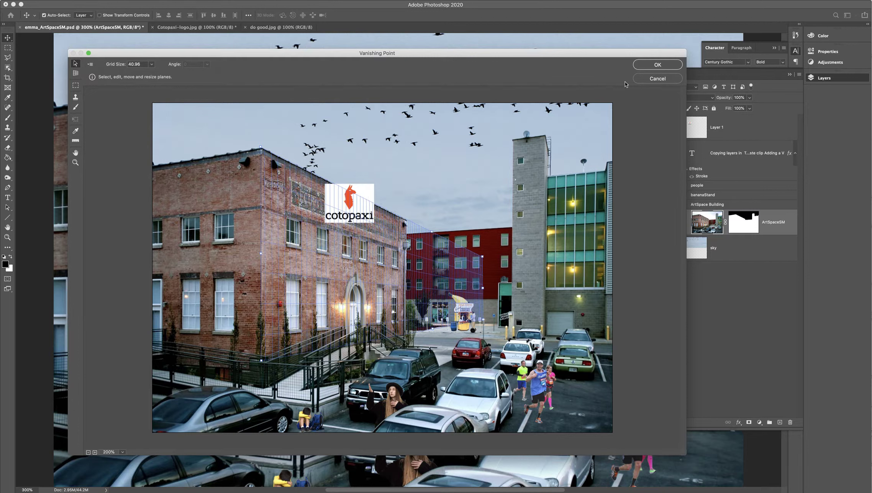
left_click(674, 69)
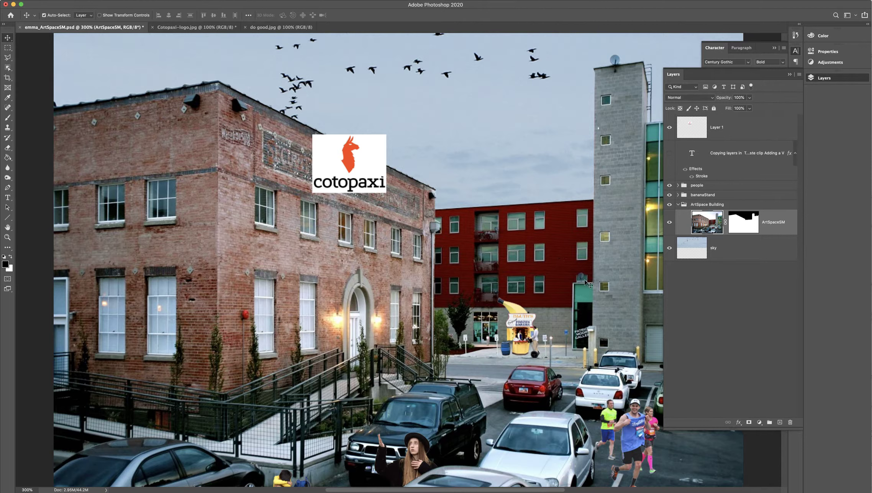
Step: Create a layer group named Cotopaxi Logo and place it above the people group
left_click(770, 422)
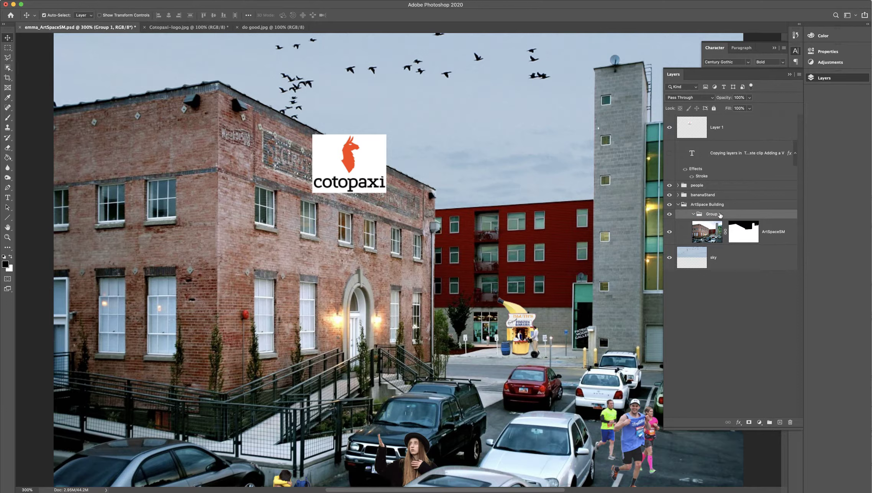
left_click_drag(718, 215, 716, 182)
double_click(699, 185)
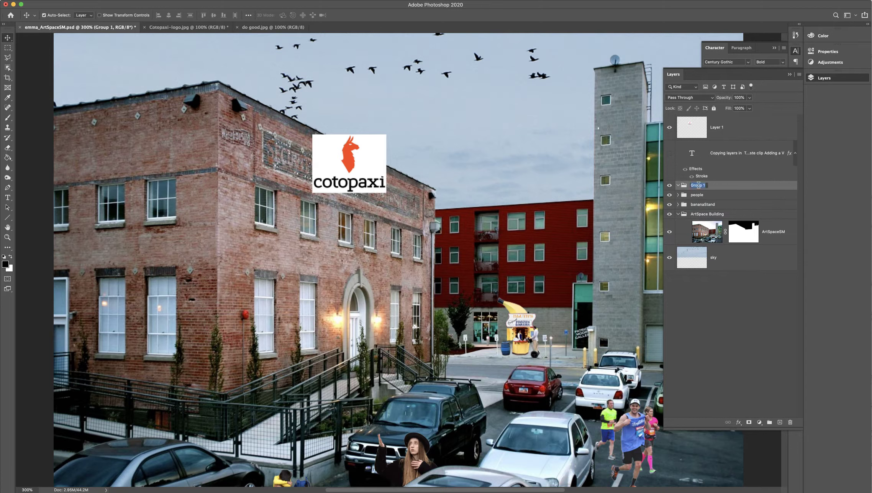
type("otopaxi Logo")
key("Return")
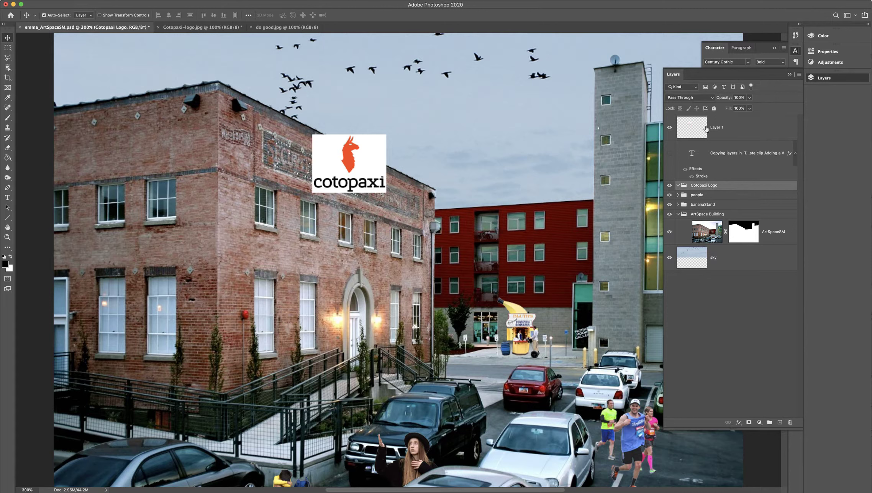
Step: Move the logo layer, Layer 1, into the Cotopaxi Logo group and rename it Cotopaxi OG
left_click_drag(704, 129, 709, 186)
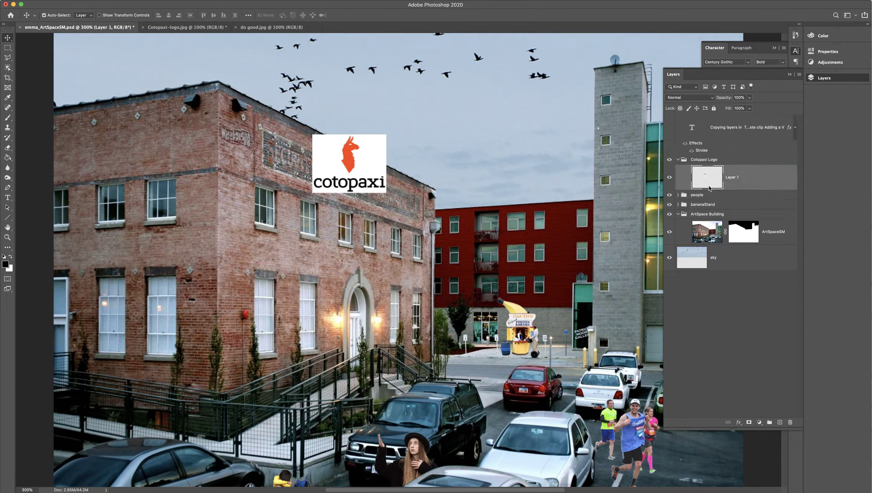
double_click(733, 177)
type("Cotopaxi")
key("Return")
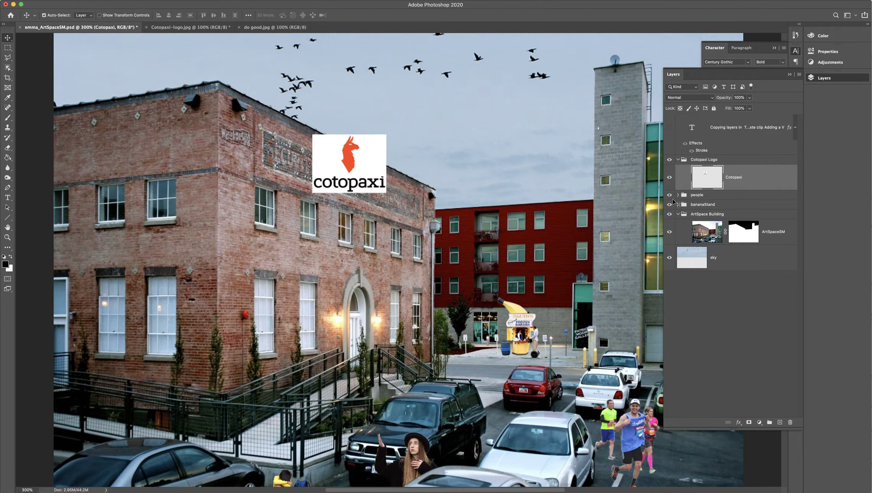
double_click(740, 178)
type("OG")
key("Return")
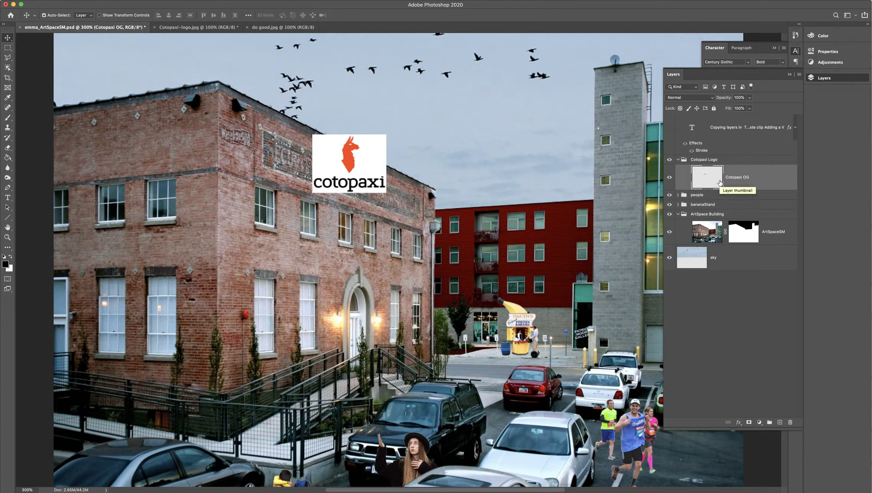
left_click_drag(364, 163, 436, 141, "alt")
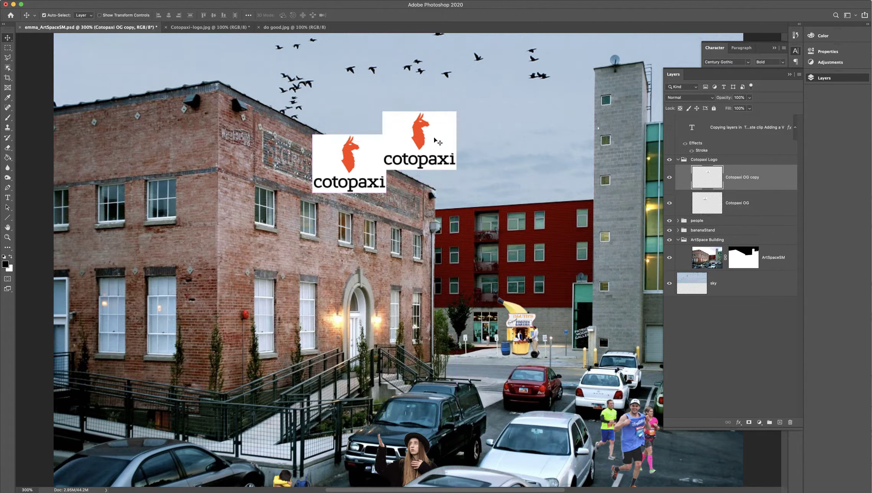
key("super+z")
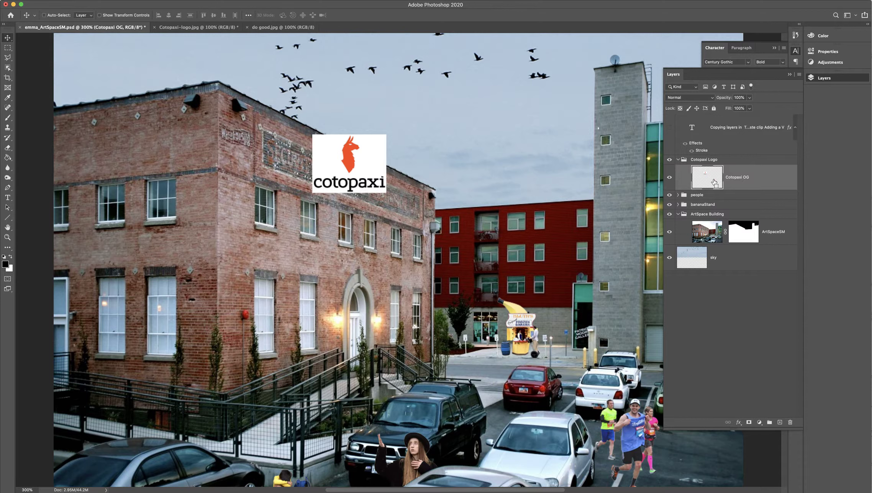
key("super")
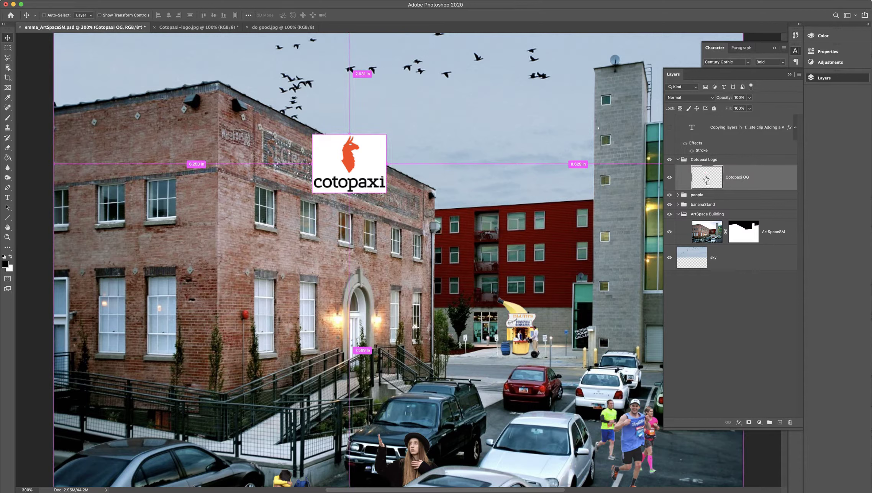
left_click(706, 178, "super")
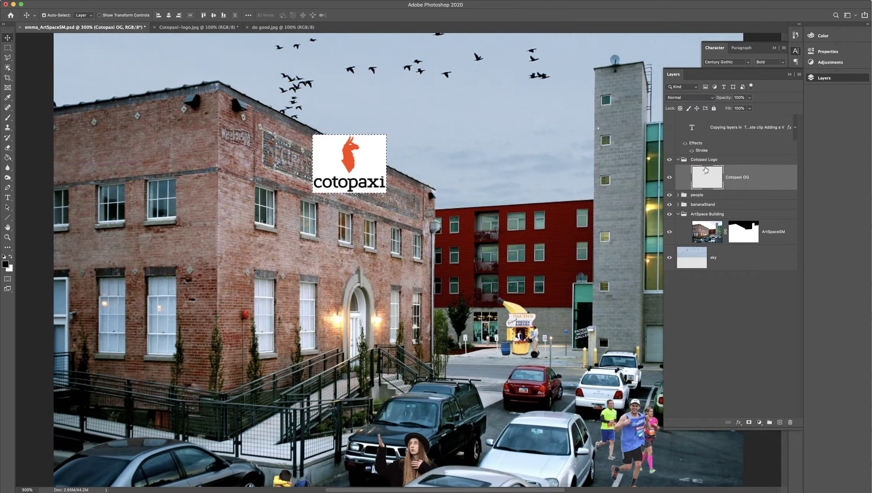
key("super+d")
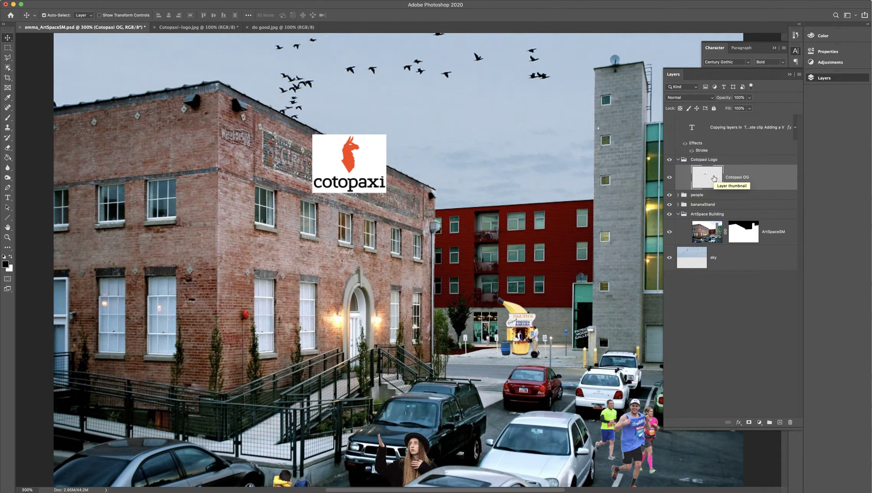
Step: Load the Cotopaxi OG layer's outline as a selection and copy the selected logo
key("super")
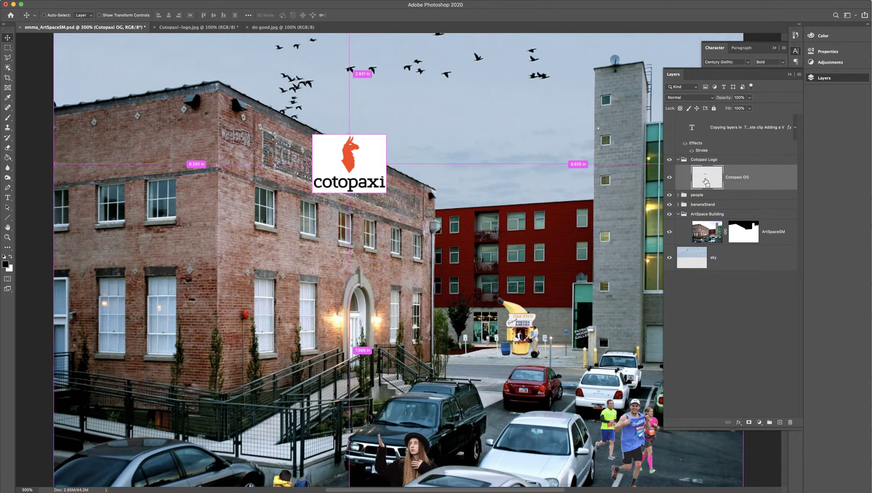
left_click(706, 182, "super")
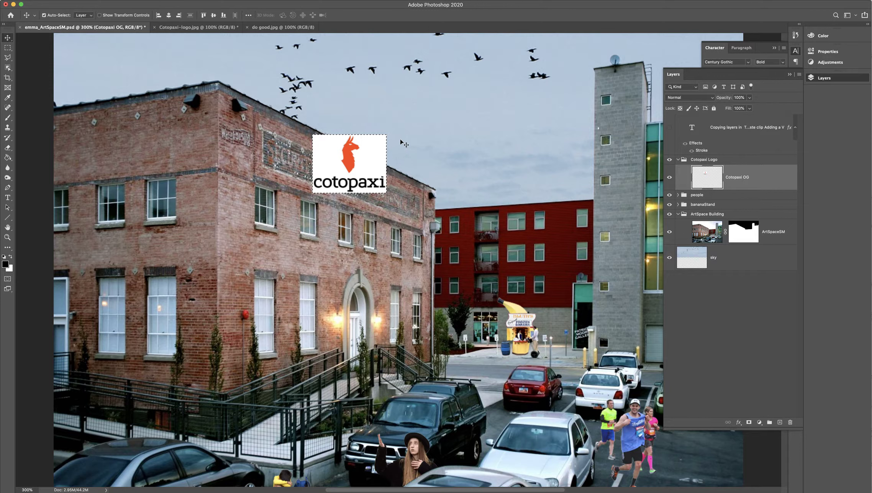
left_click(36, 1)
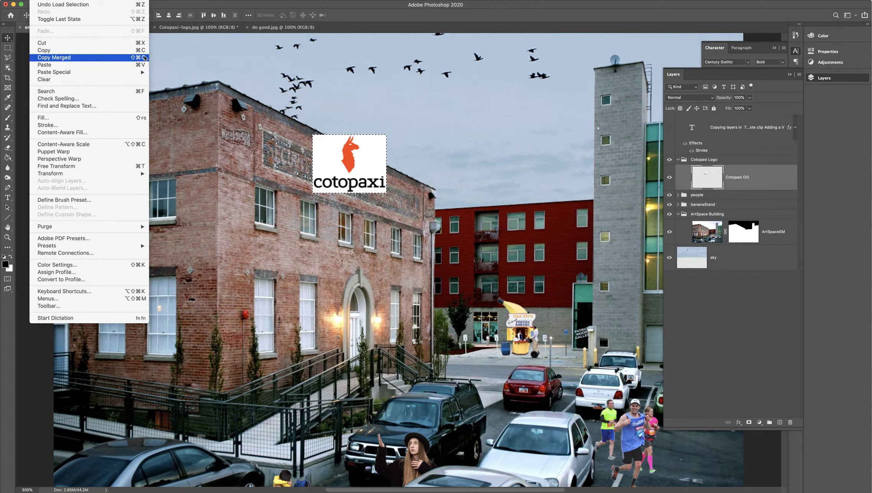
left_click(136, 52)
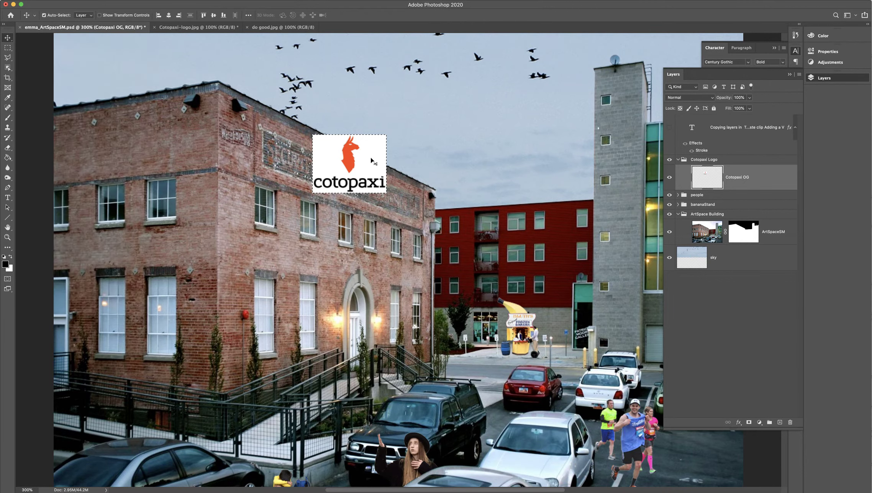
Step: Add an empty layer named Cotopaxi VP above Cotopaxi OG, clear the selection and hide the Cotopaxi OG layer
left_click(780, 423)
double_click(735, 176)
type("Cotopaxi VP")
key("Return")
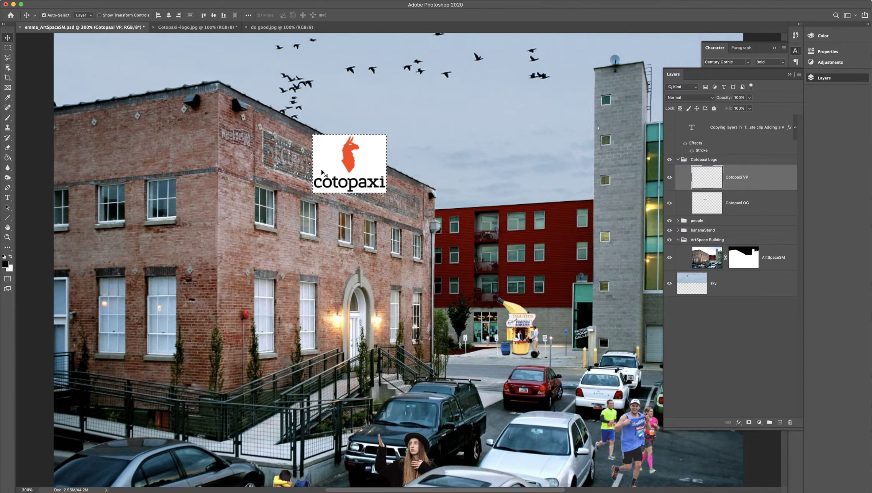
key("super+d")
left_click(669, 206)
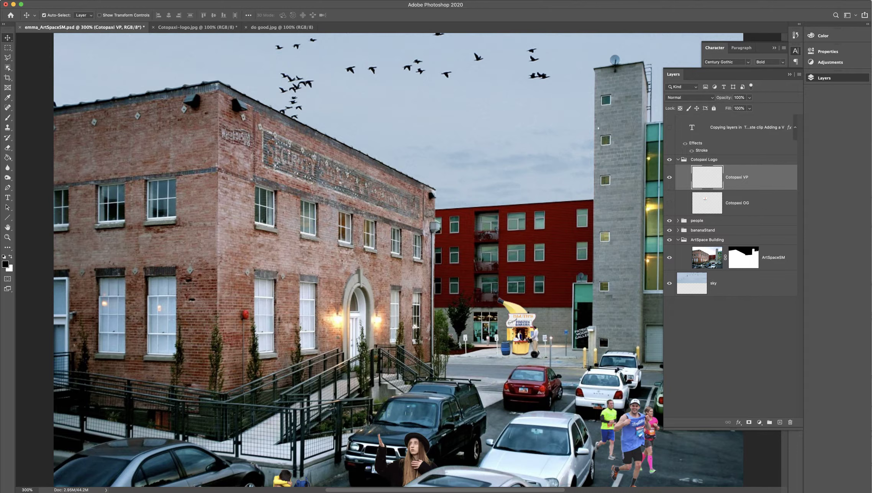
Step: Open the Cotopaxi VP layer in the Vanishing Point filter with the whole image in view at 200%
left_click(139, 0)
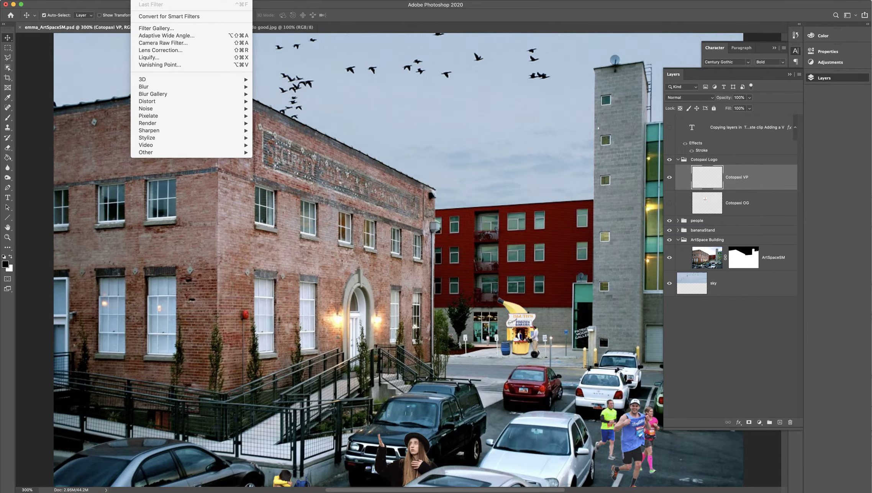
left_click(161, 65)
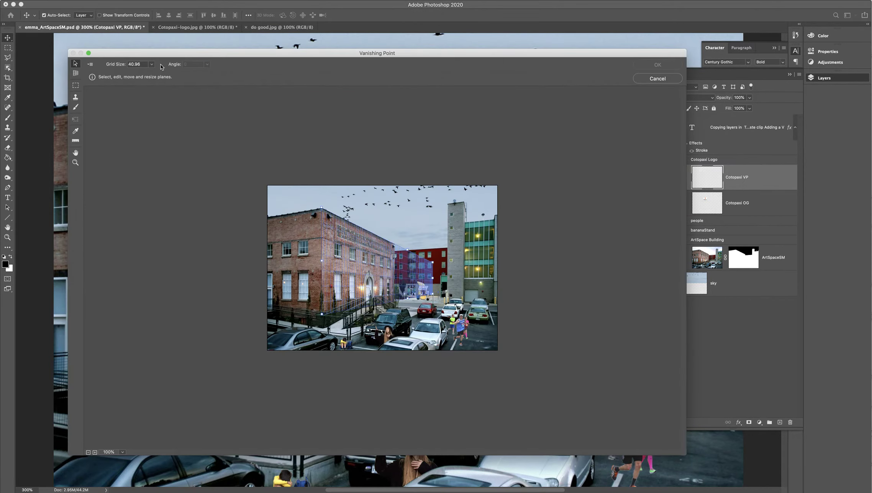
key("super+equal")
key("super+equal")
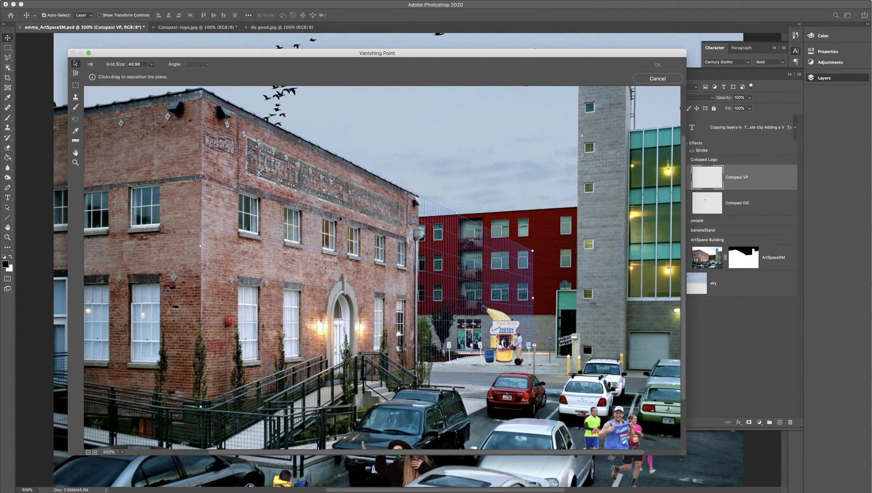
left_click(88, 54)
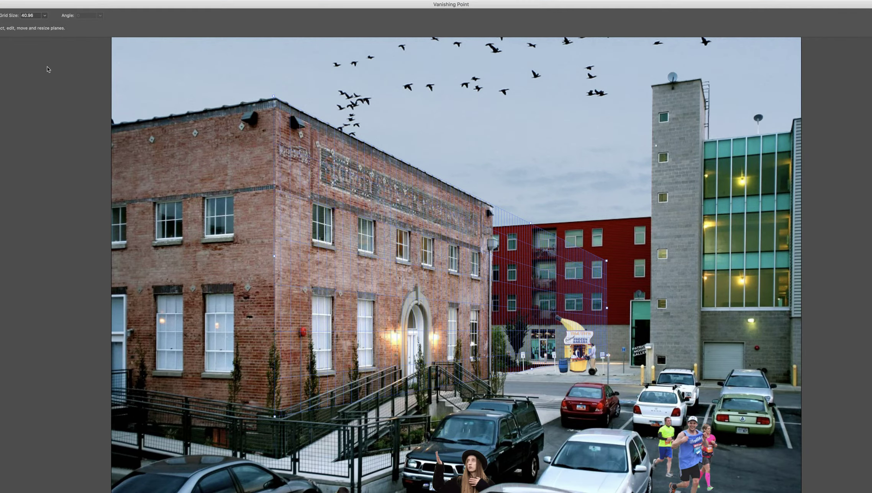
left_click(0, 5)
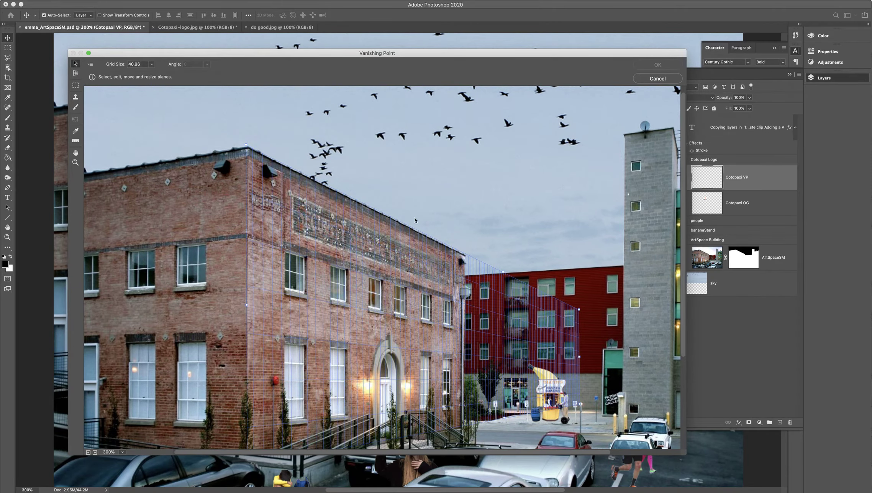
scroll(607, 224, "down", 1)
scroll(607, 224, "down", 5)
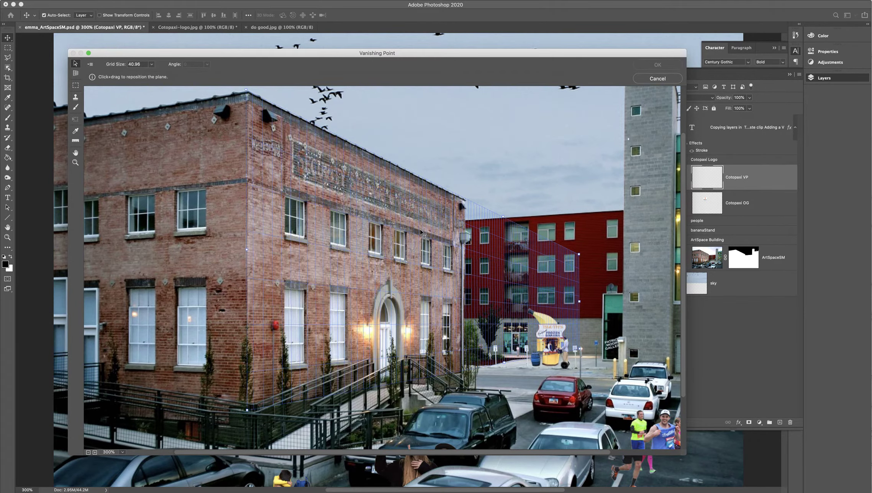
key("super+minus")
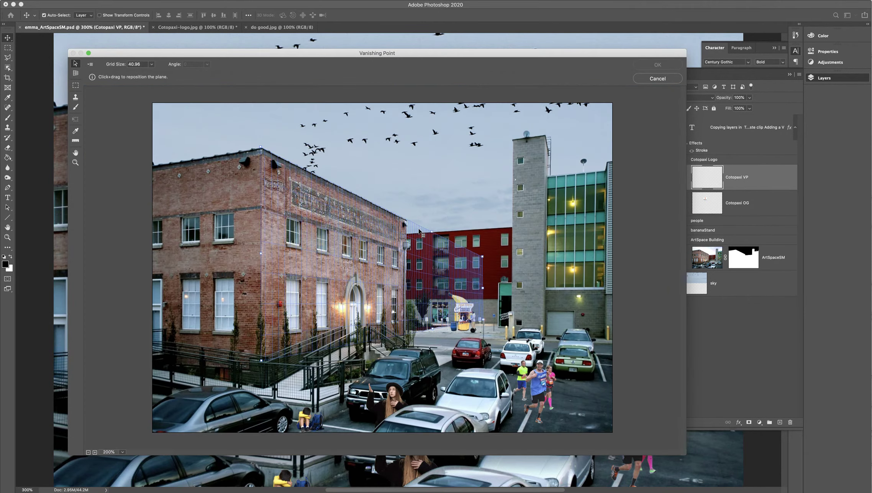
Step: Paste the copied logo and move it onto the brick building's perspective plane over the entrance wall
key("super+v")
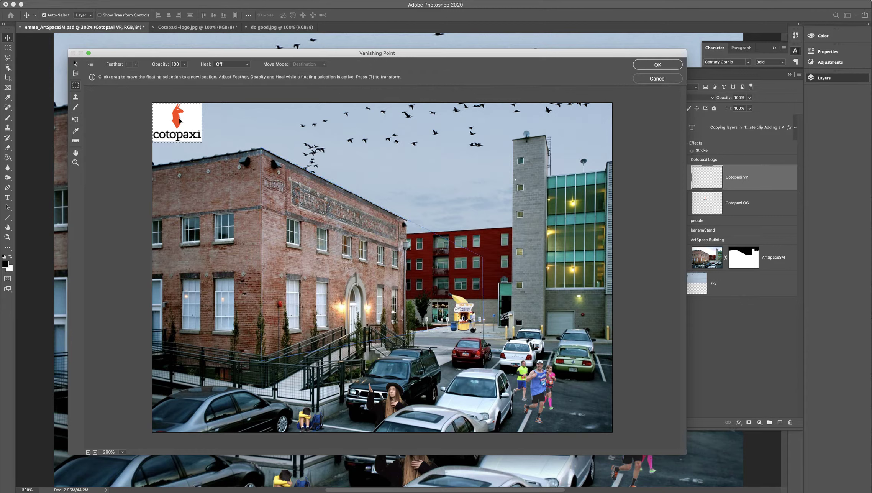
left_click_drag(177, 120, 361, 310)
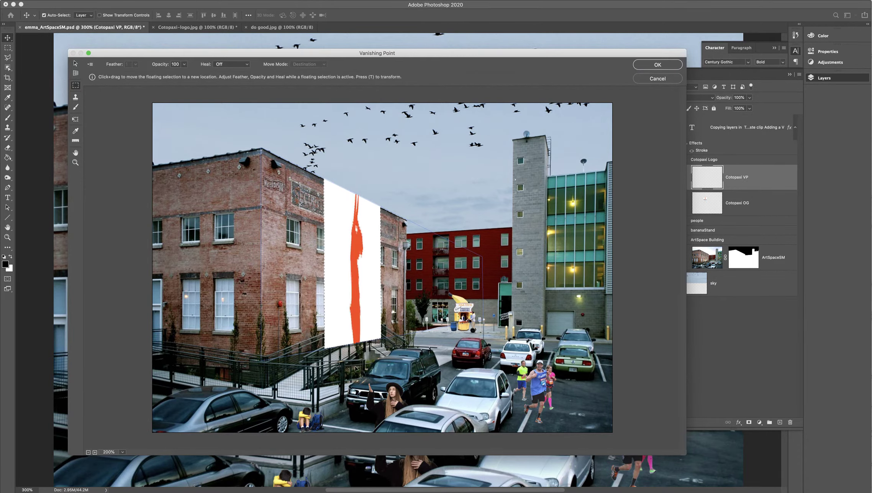
left_click_drag(362, 254, 362, 256)
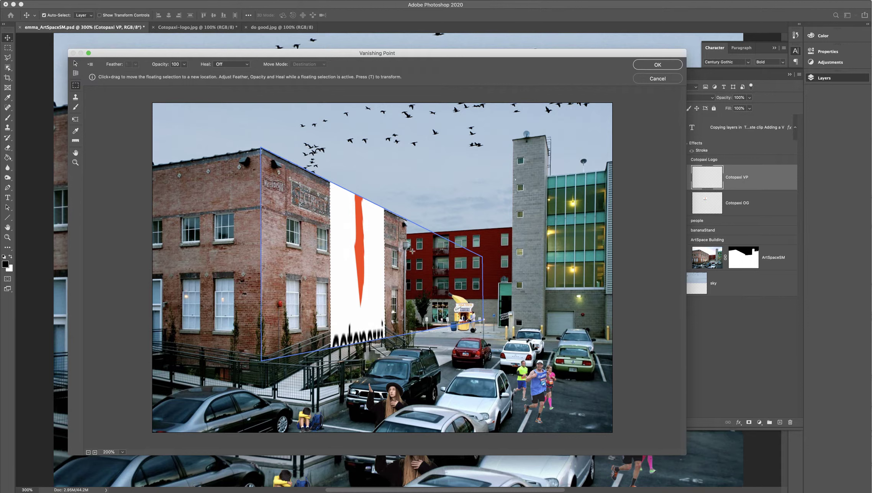
left_click_drag(366, 241, 354, 165)
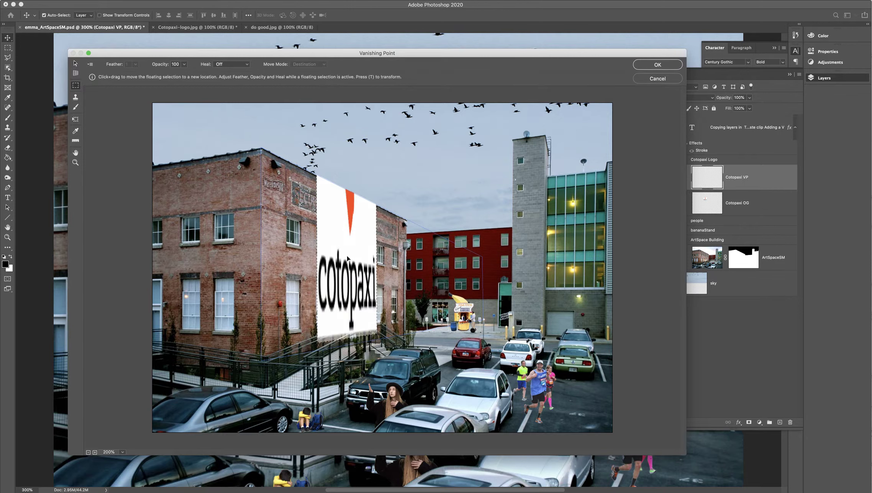
Step: Scale the pasted logo down within the perspective plane and position it between the brick wall's roofline and upper windows
key("t")
left_click_drag(351, 337, 345, 312)
left_click_drag(351, 271, 342, 230)
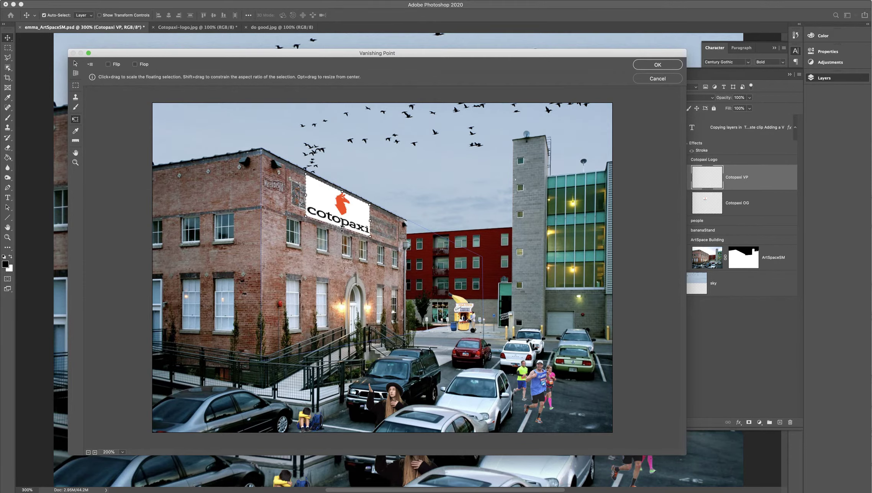
left_click_drag(305, 198, 361, 219)
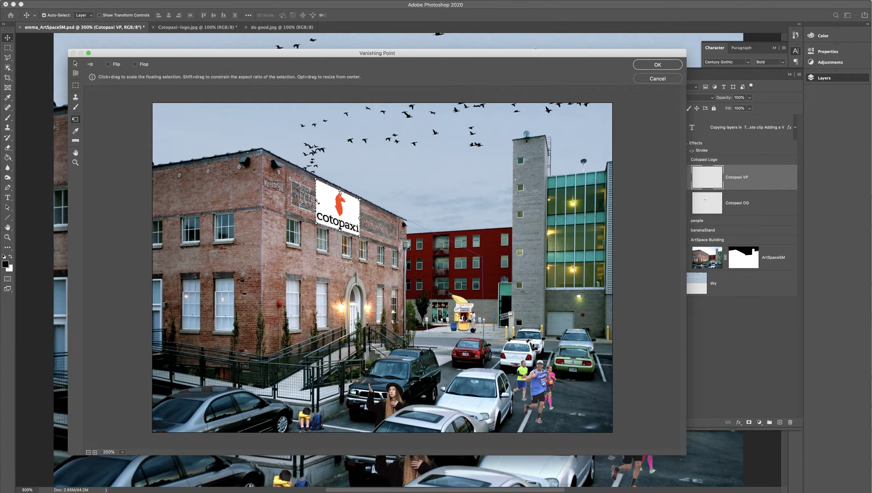
left_click_drag(317, 202, 357, 217)
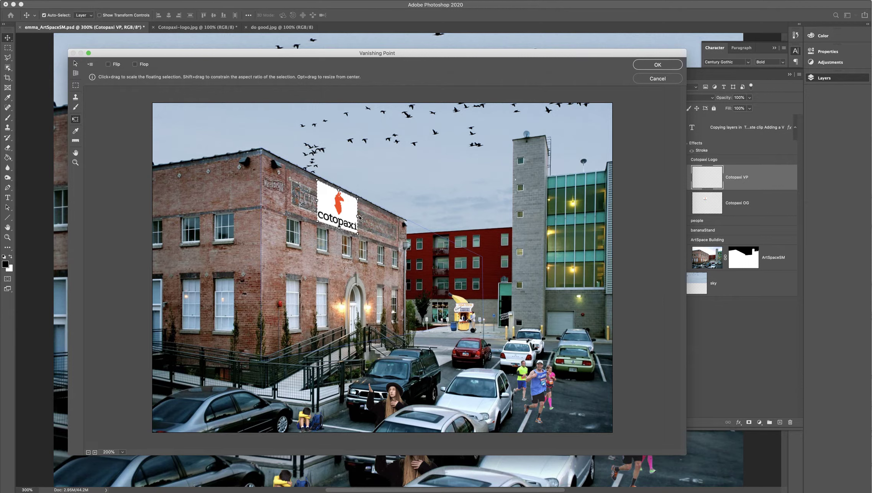
left_click_drag(339, 190, 339, 191)
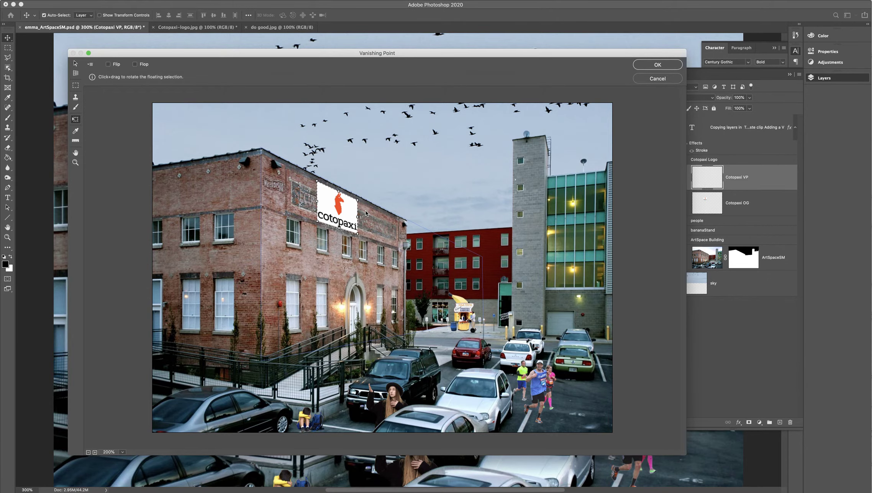
Step: Apply the logo's Vanishing Point placement and collapse the Cotopaxi Logo group
key("Return")
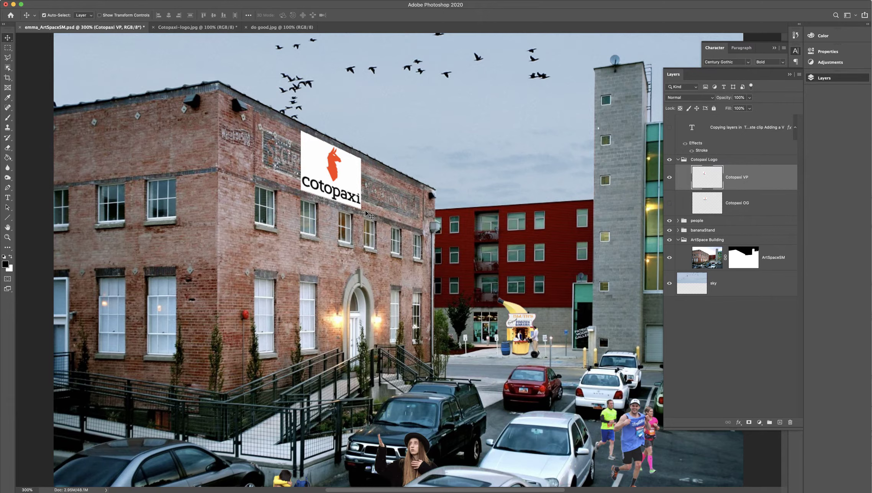
key("super+minus")
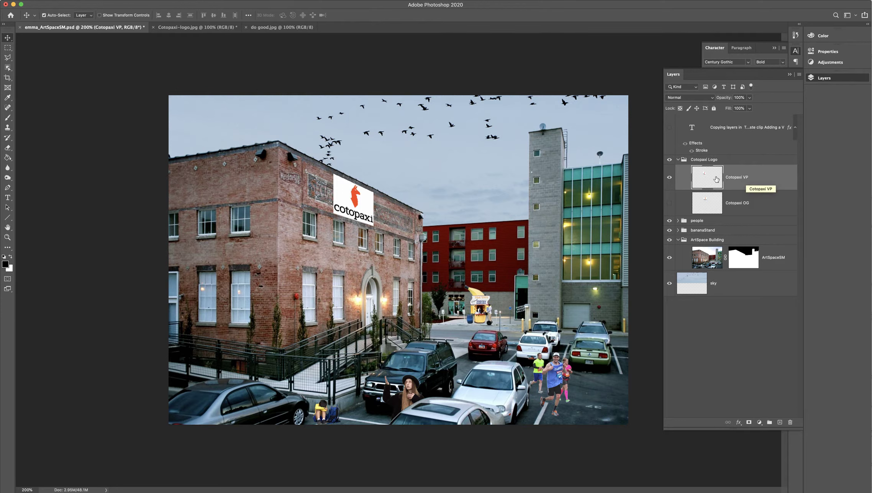
left_click(678, 160)
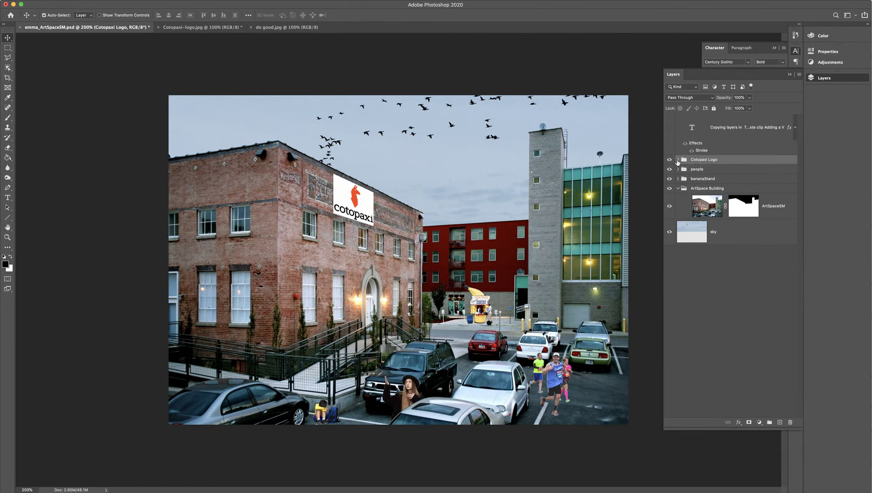
Step: Create a layer group named DO GOOD Logo directly above the Cotopaxi Logo group
left_click(771, 406)
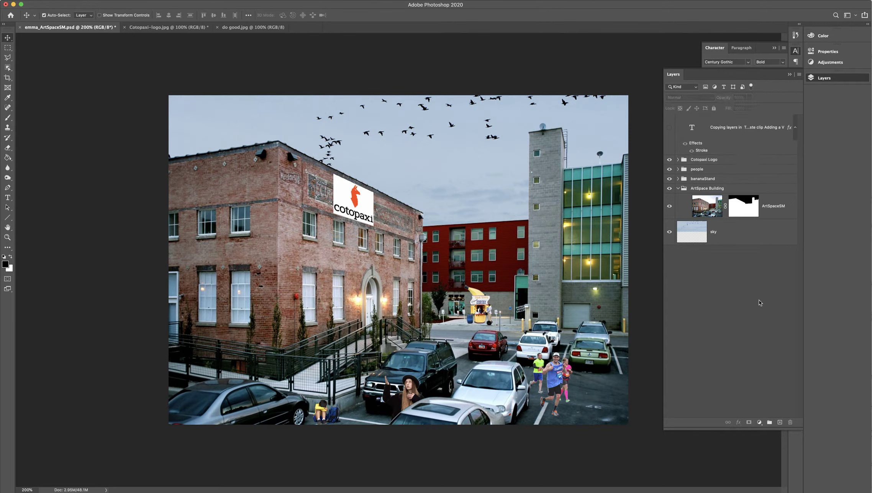
left_click(769, 422)
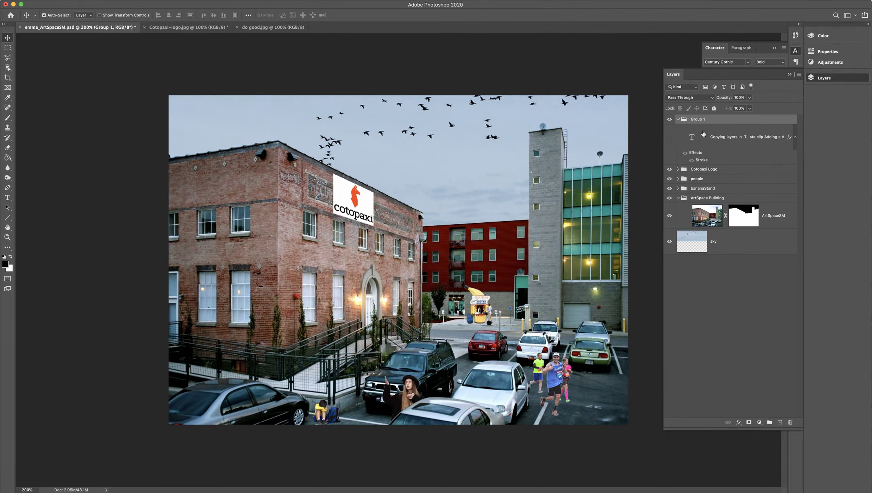
left_click_drag(696, 125, 694, 164)
double_click(705, 160)
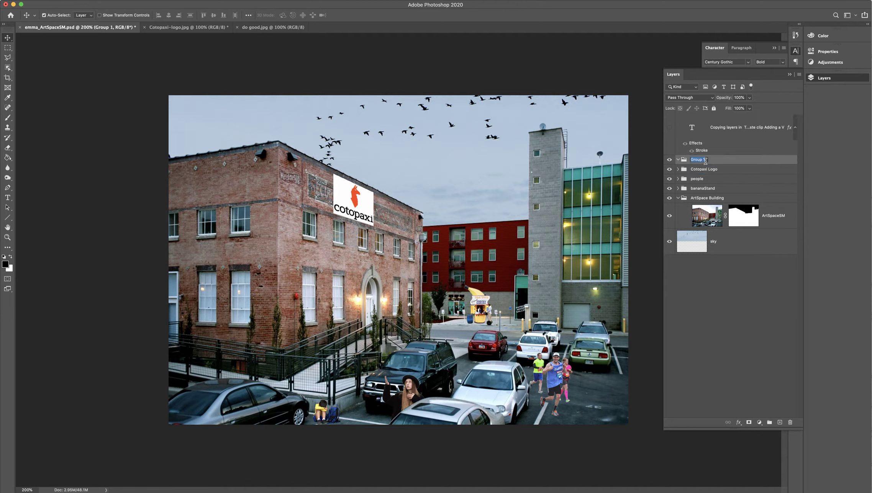
type("DO GOOD Logo")
key("Return")
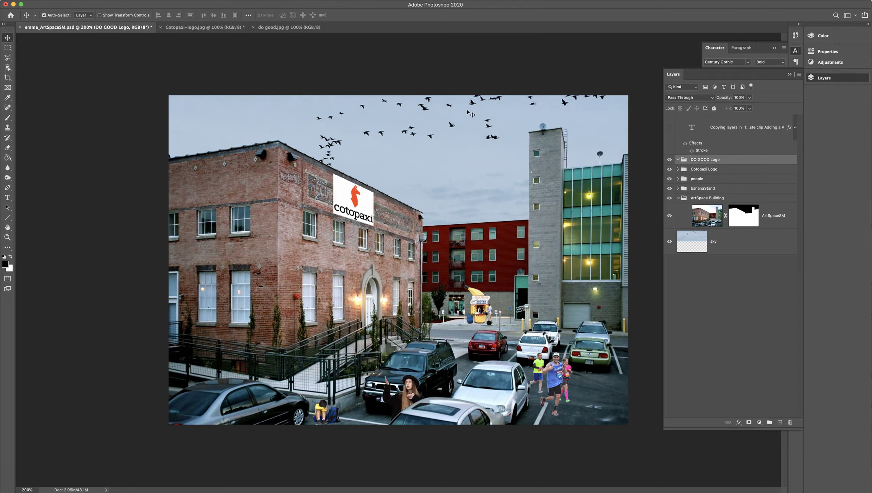
Step: Copy the do good.jpg artwork into the DO GOOD Logo group and scale it down onto the brick building's left-hand wall above the upper windows
left_click(286, 27)
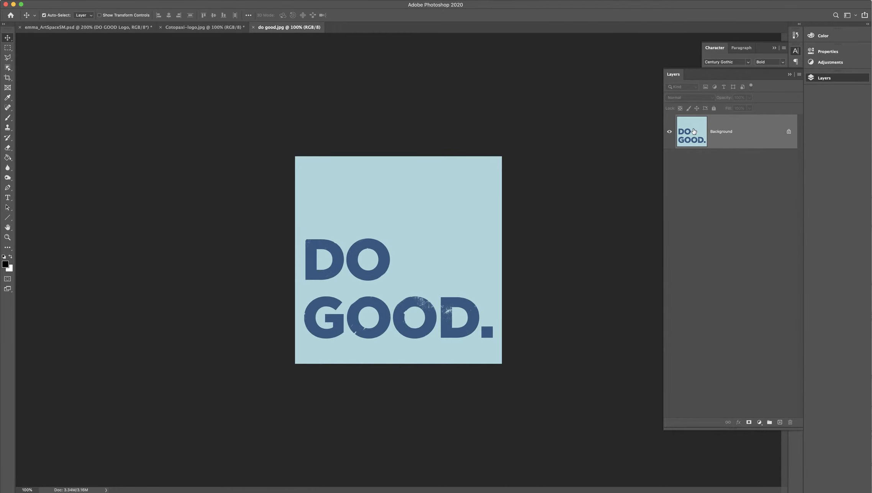
left_click_drag(687, 129, 371, 263)
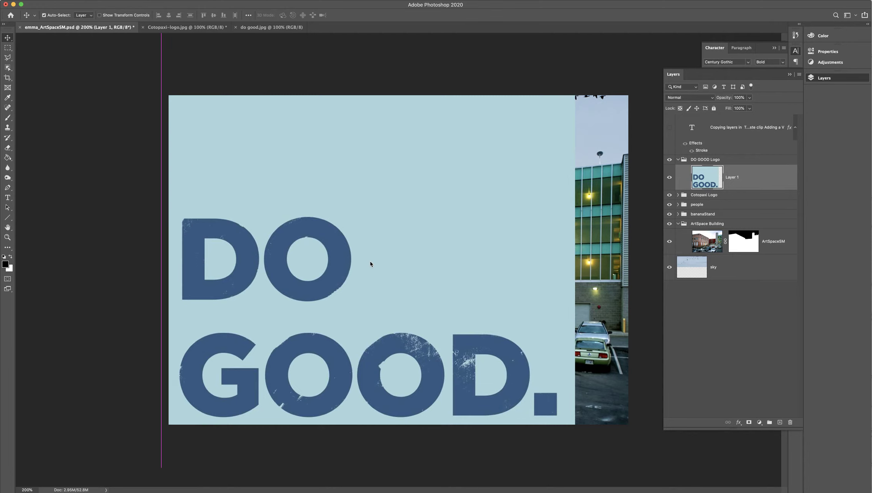
key("super+t")
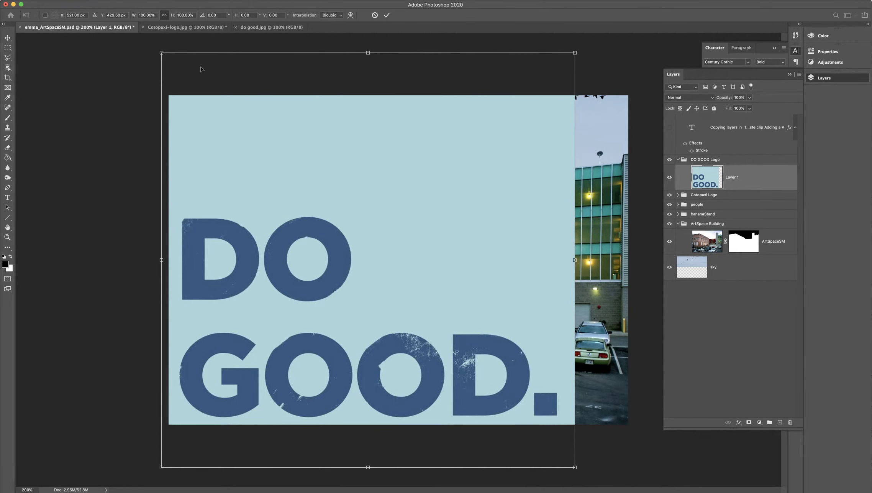
left_click_drag(161, 52, 473, 343)
left_click_drag(492, 419, 251, 230)
left_click_drag(272, 271, 270, 197)
left_click_drag(271, 179, 228, 182)
key("Return")
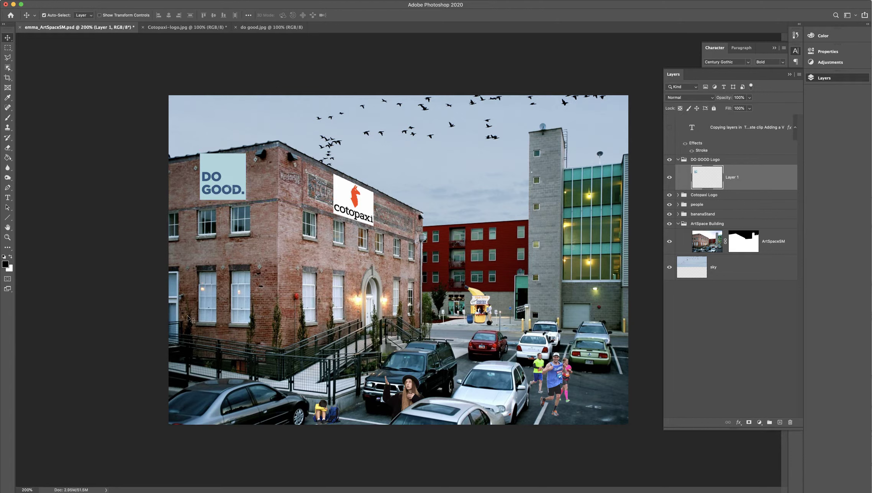
Step: Open the ArtSpaceSM layer in the Vanishing Point filter with the whole image in view at 200%
left_click(712, 241)
key("super")
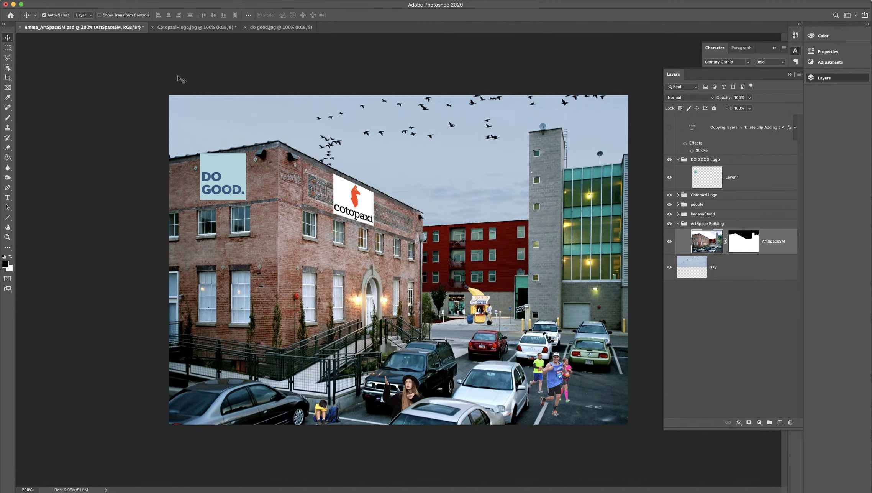
left_click(141, 1)
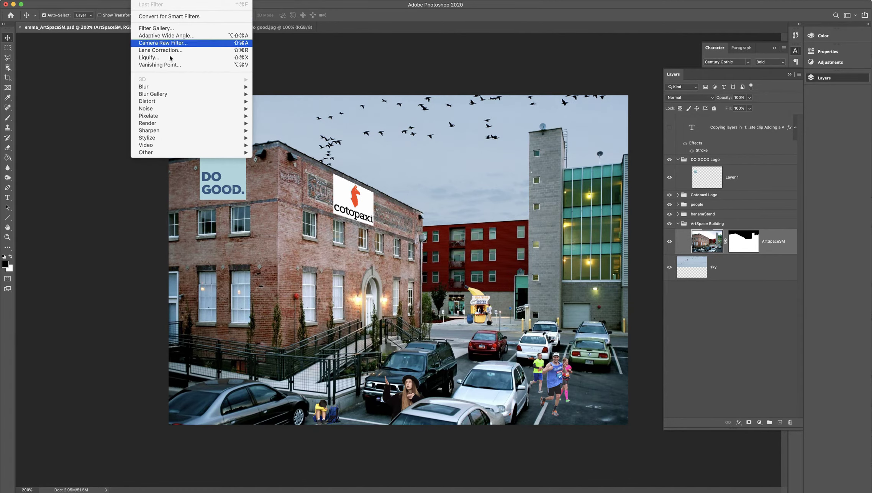
left_click(169, 64)
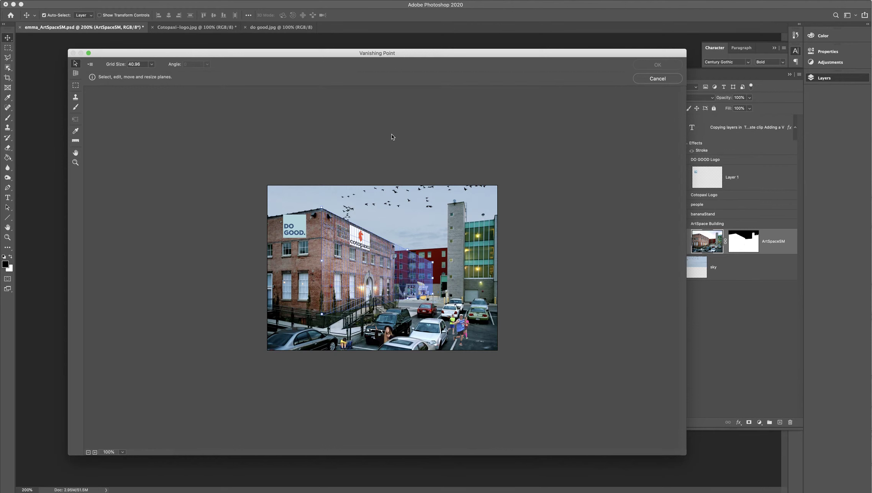
key("super+plus")
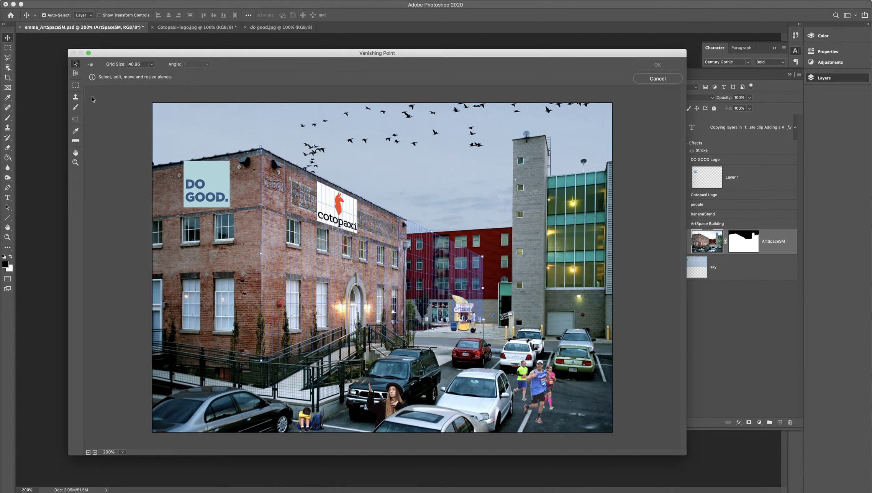
left_click(76, 74)
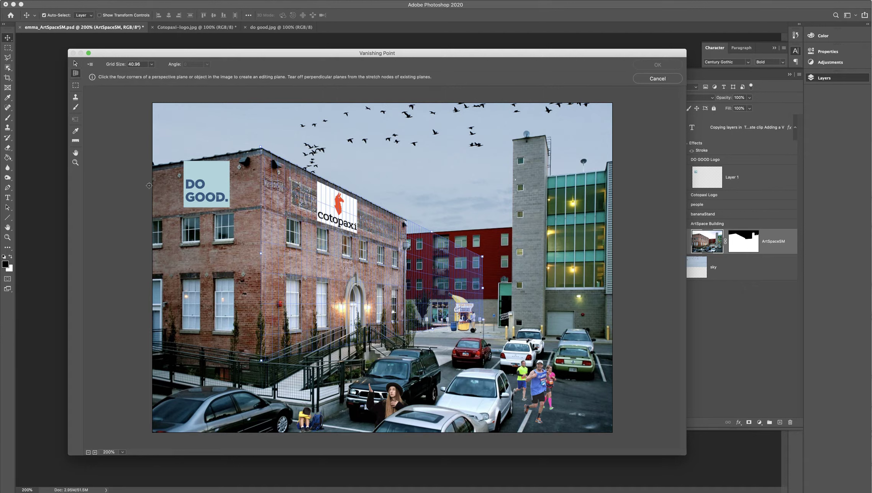
left_click(155, 166)
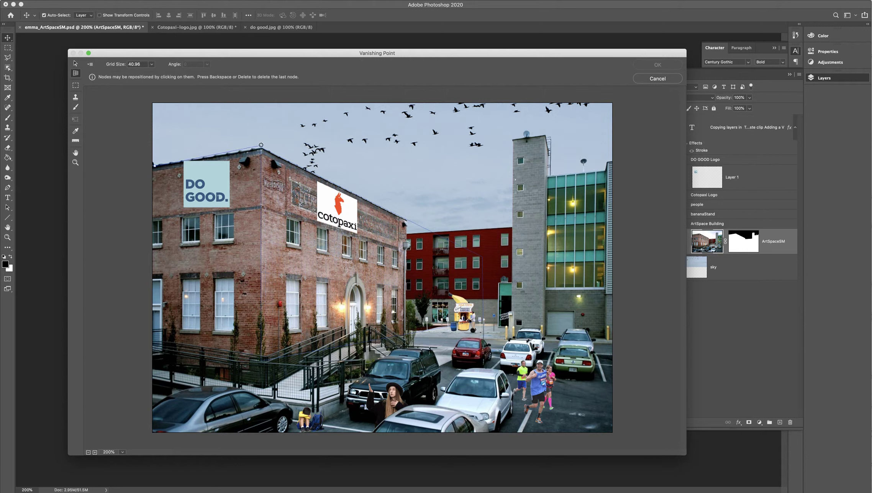
left_click(260, 147)
left_click(260, 207)
left_click(154, 216)
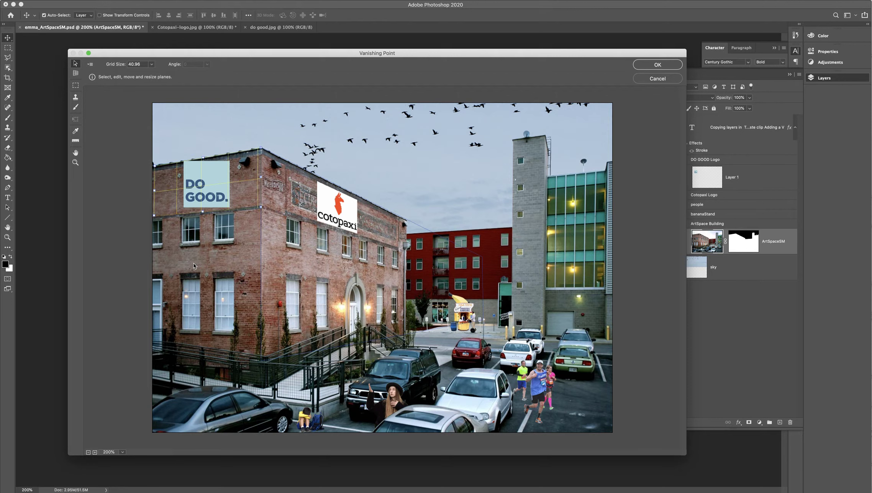
key("BackSpace")
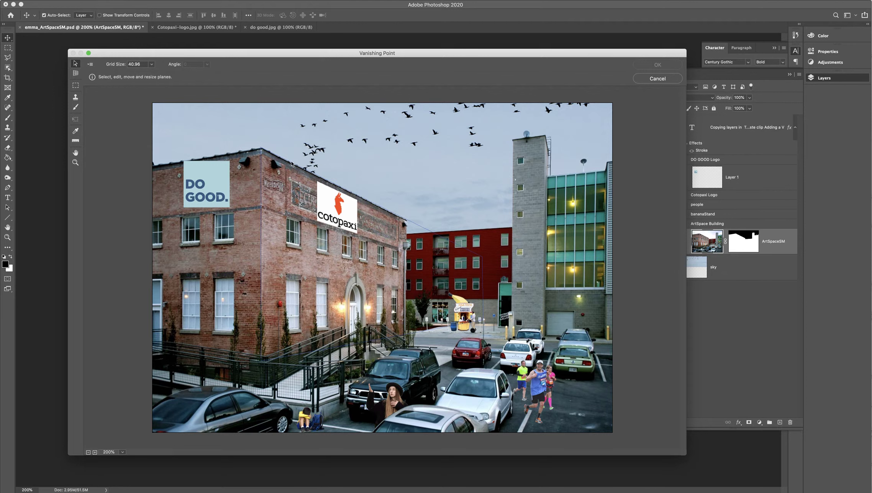
Step: Tear off a perpendicular plane from the entrance wall's existing plane across the brick building's left-hand wall
left_click(273, 194)
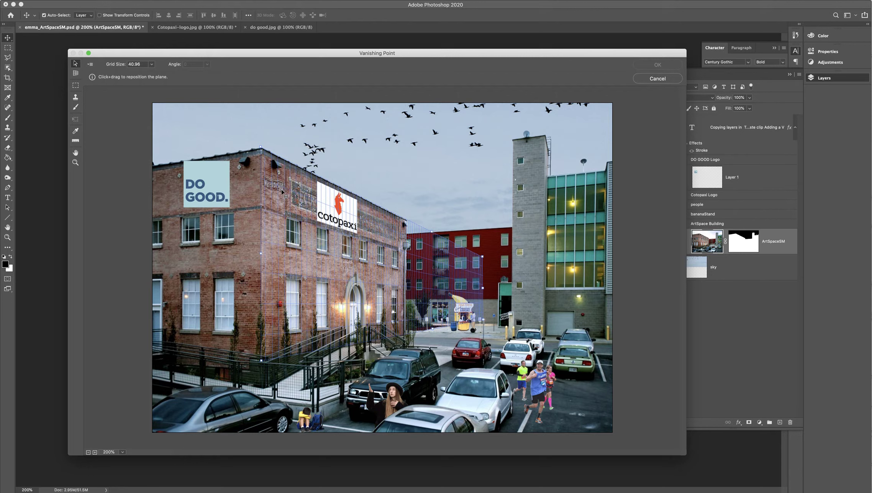
left_click(75, 73)
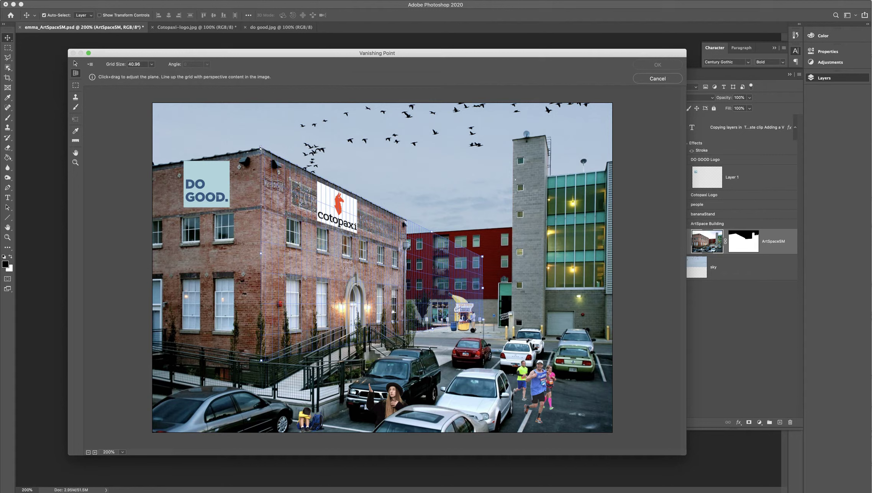
key("alt")
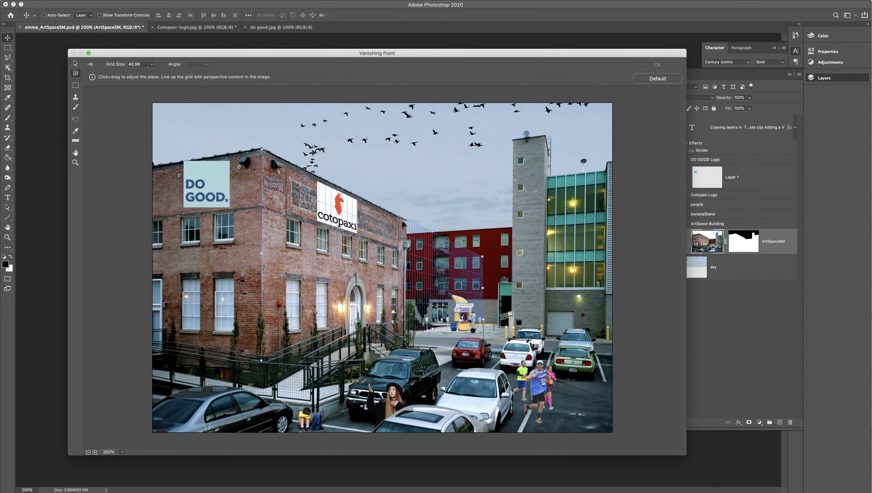
left_click_drag(262, 253, 157, 247)
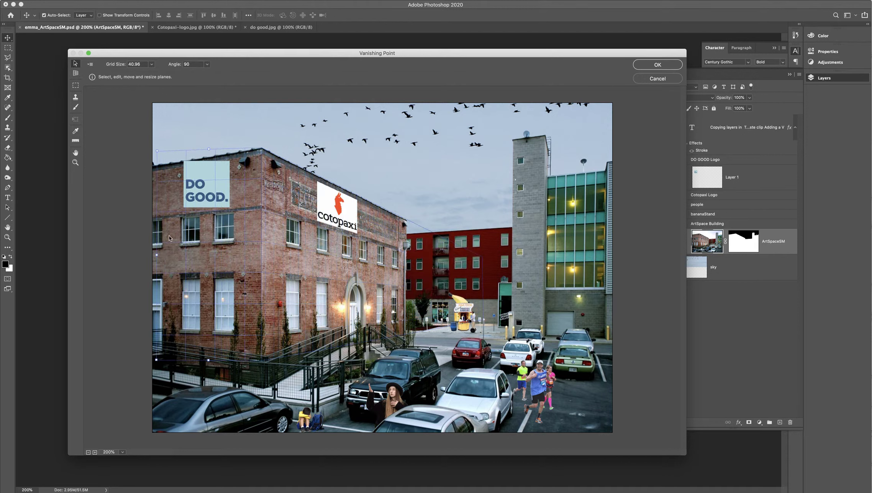
Step: Fit the left-hand wall's plane to the brick band between the roofline and upper windows, and save the planes
left_click_drag(155, 152, 156, 167)
left_click_drag(156, 360, 156, 356)
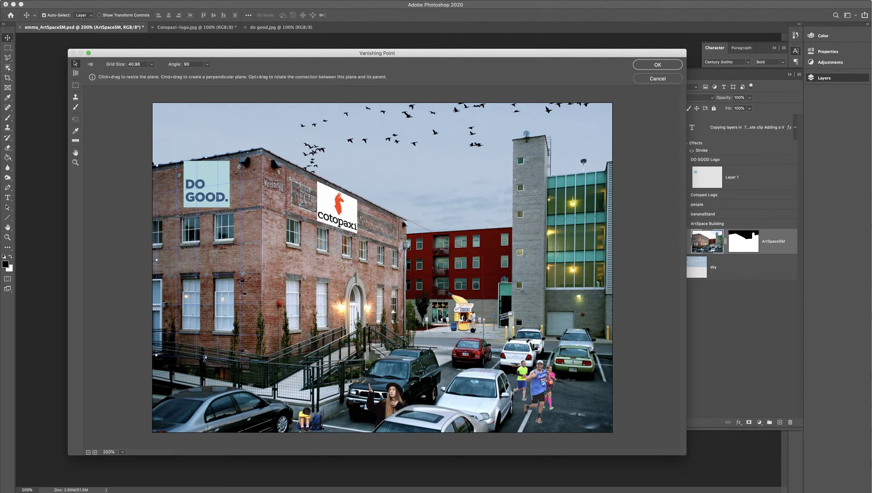
left_click_drag(206, 357, 208, 212)
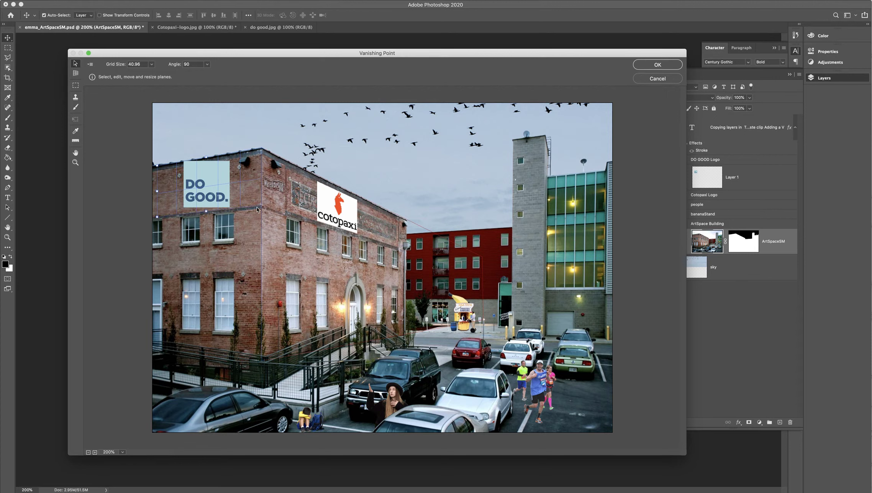
left_click_drag(206, 157, 207, 163)
left_click_drag(206, 210, 206, 210)
left_click_drag(159, 193, 162, 194)
key("Return")
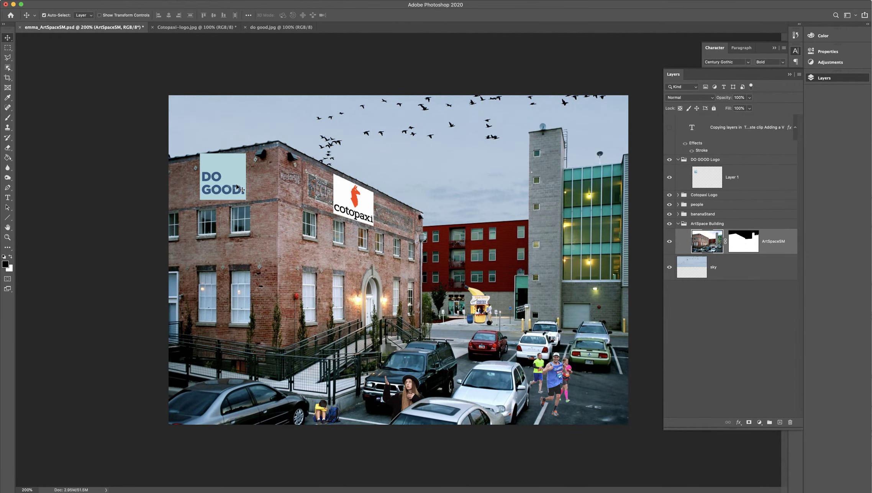
Step: Rename the logo layer in the DO GOOD Logo group as DO GOOD OG
left_click(740, 175)
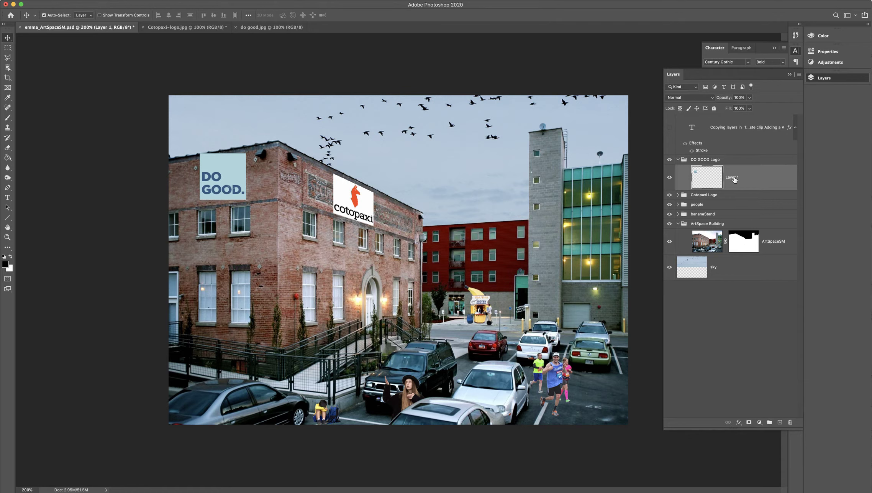
double_click(733, 177)
type("DO GOOD OG")
key("Return")
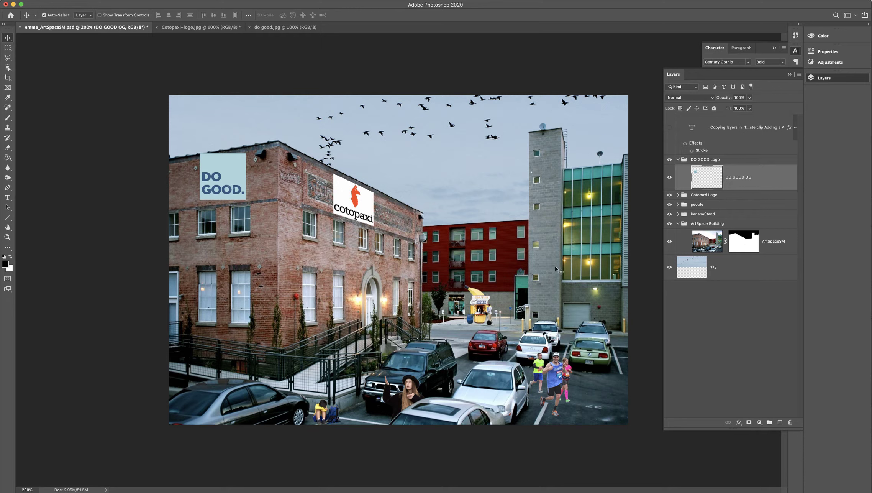
Step: Clear the logo selection and add an empty layer named DO GOOD VP above DO GOOD OG
left_click(705, 183, "super")
key("ctrl+d")
left_click(780, 422)
double_click(734, 177)
type("DO GOOD VP")
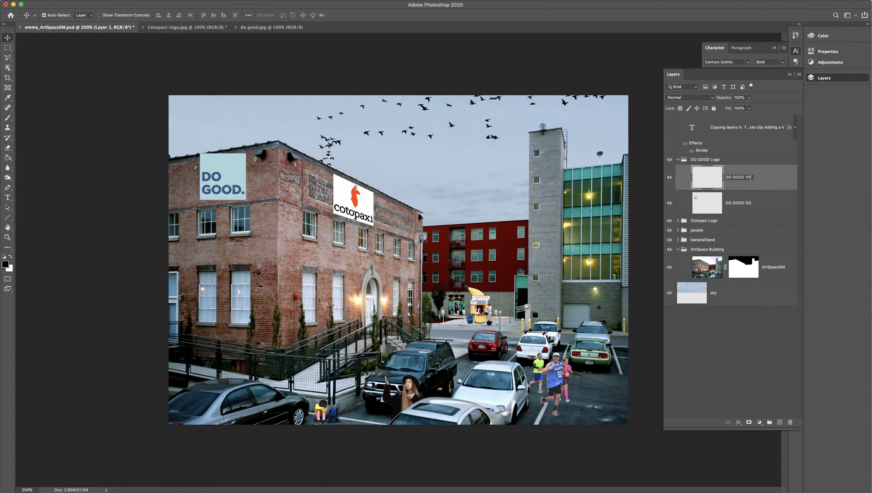
left_click(765, 369)
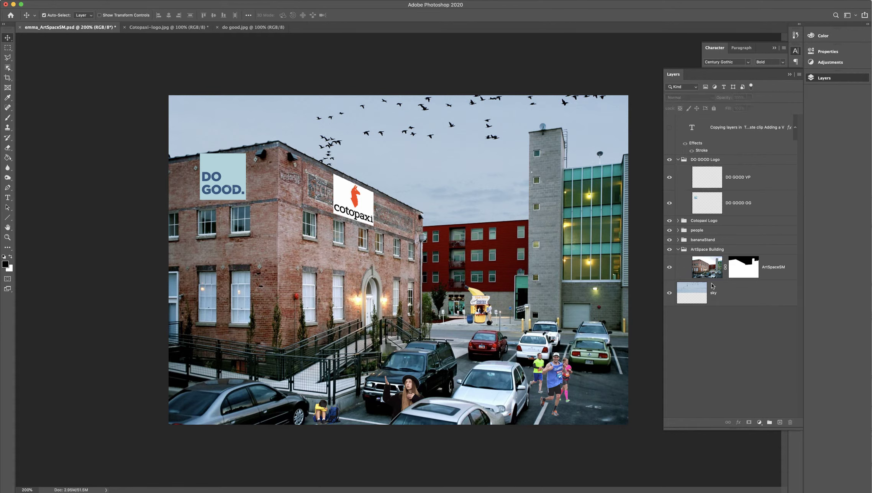
Step: Hide the DO GOOD OG layer and open DO GOOD VP in the Vanishing Point filter at 200%
left_click(669, 204)
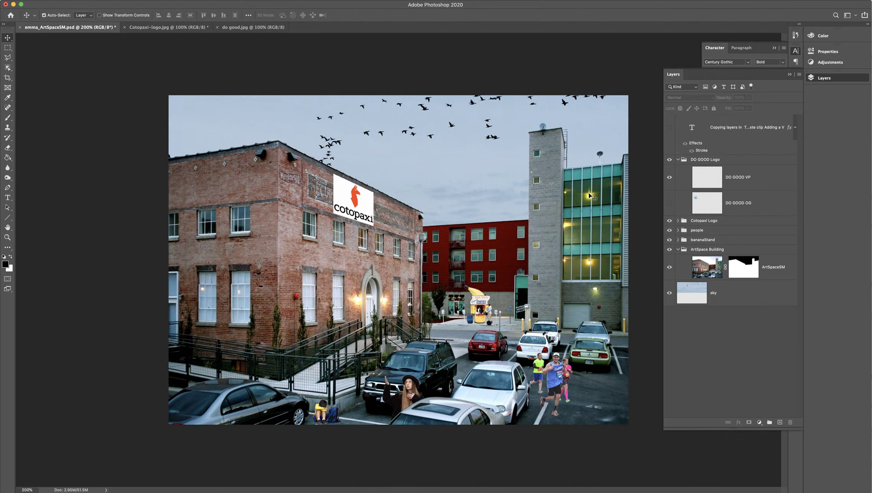
left_click(755, 179)
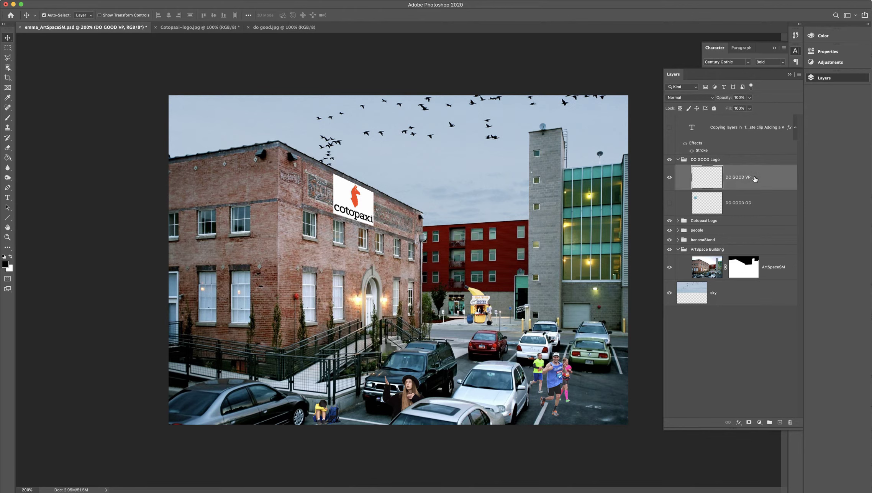
left_click(138, 0)
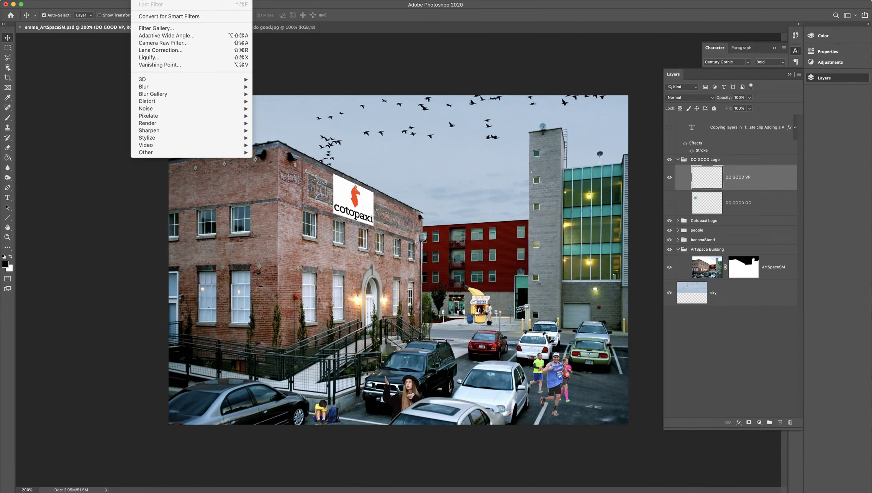
left_click(154, 64)
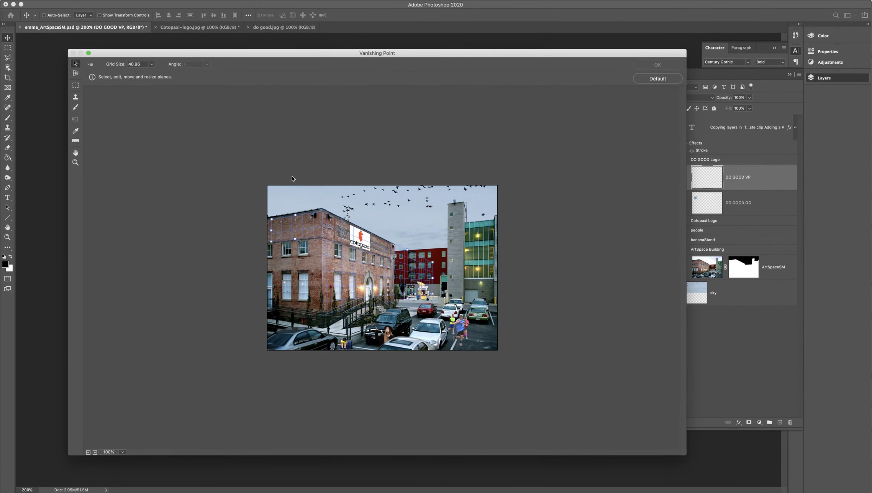
key("super+plus")
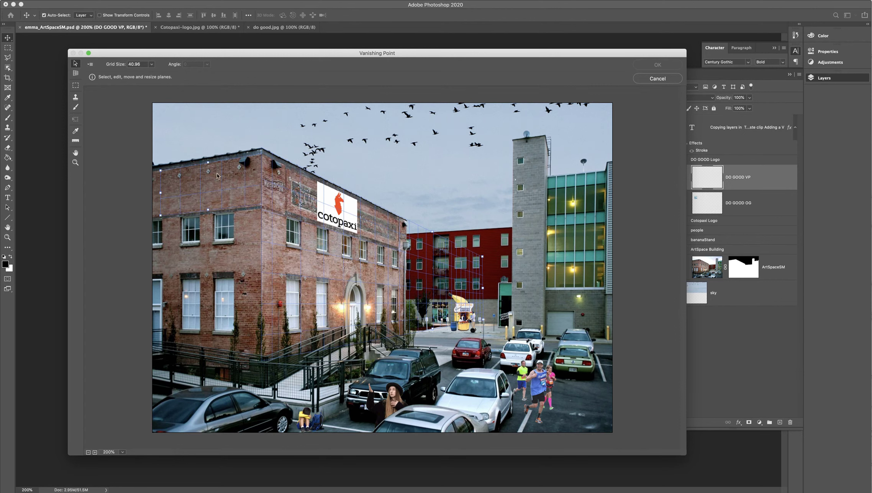
Step: Paste the copied DO GOOD logo into the Vanishing Point view and move it onto the brick building's left-hand wall plane
key("super")
key("super+v")
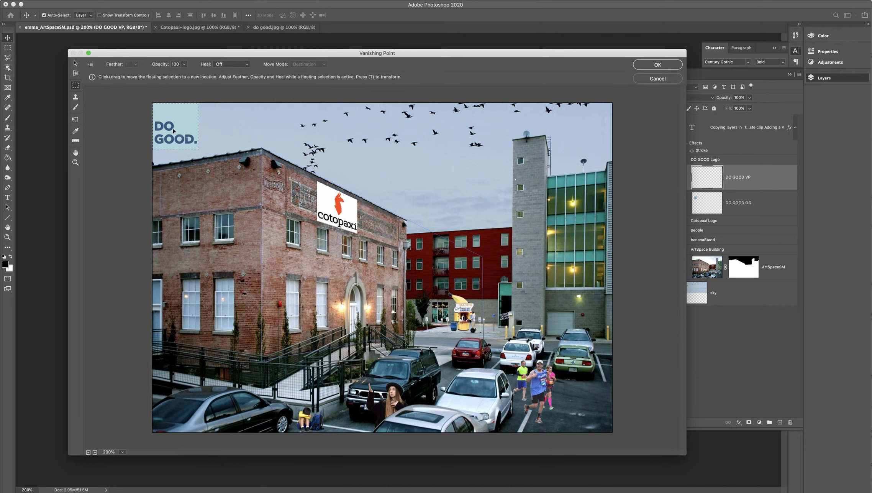
left_click_drag(183, 132, 221, 178)
Step: Scale the DO GOOD logo down to fit above the upper windows, position it near the building's corner, and apply the filter
key("t")
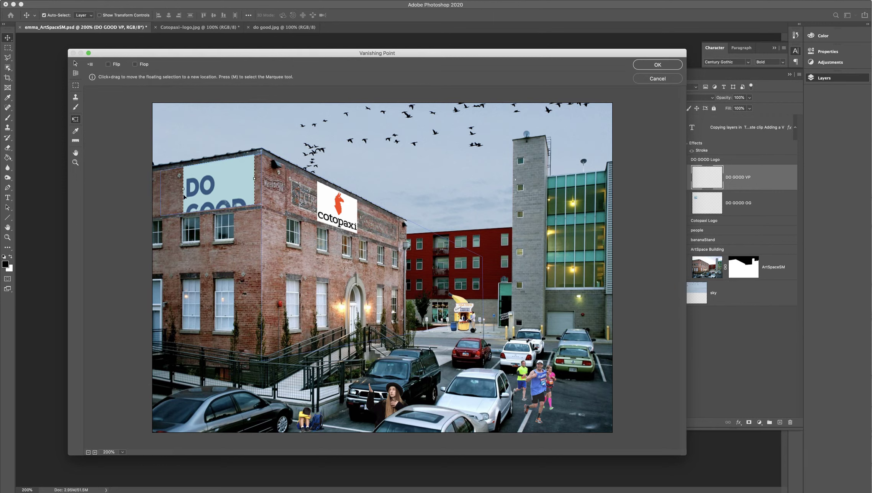
left_click_drag(183, 189, 216, 164)
left_click_drag(201, 199, 234, 196)
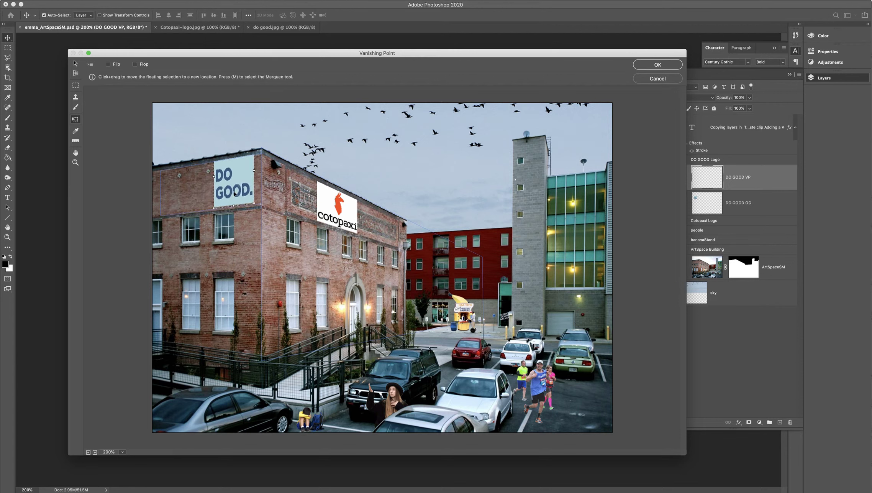
left_click_drag(239, 186, 219, 207)
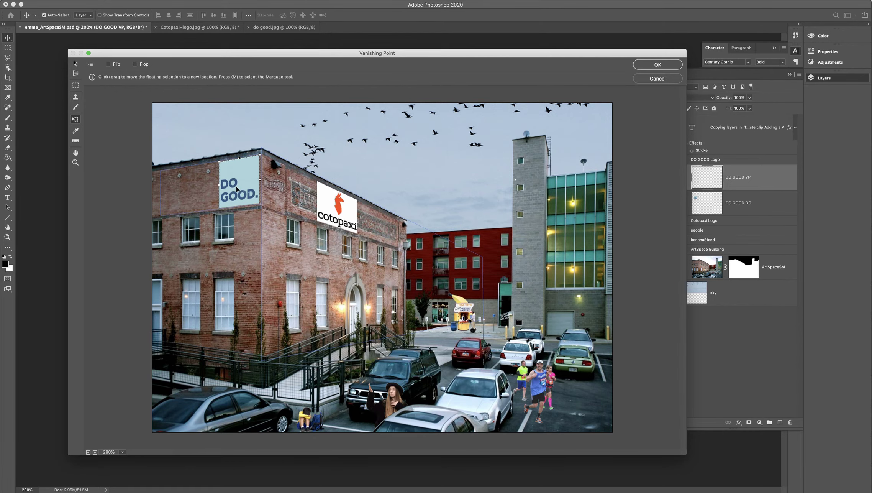
key("Return")
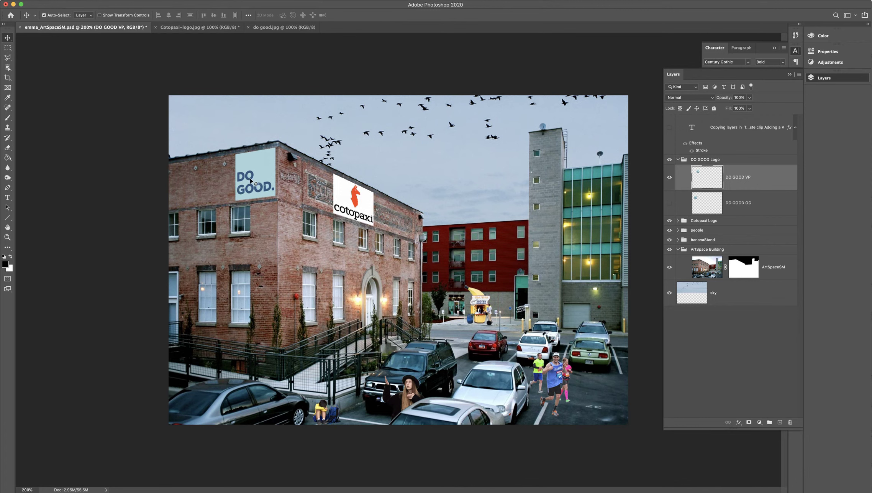
Step: Open the ArtSpaceSM layer in the Vanishing Point filter at 200%
left_click_drag(251, 180, 252, 180)
key("super+equal")
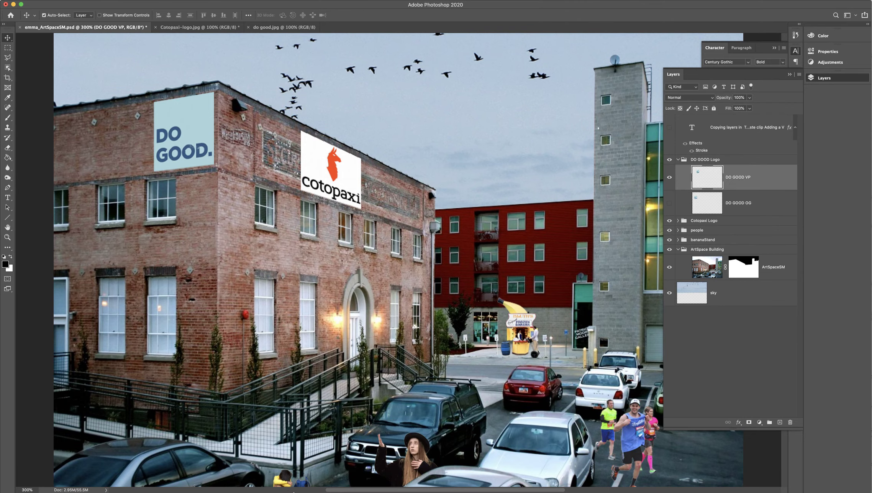
left_click_drag(343, 491, 414, 490)
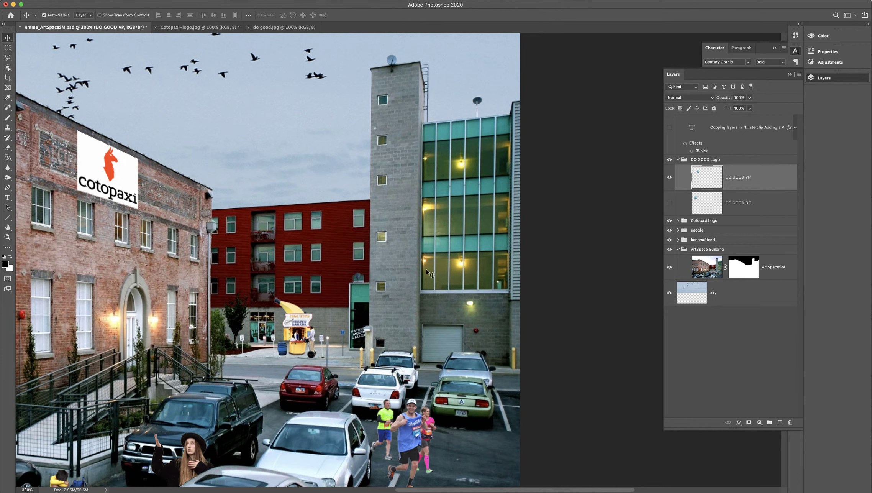
left_click(779, 275)
left_click(167, 2)
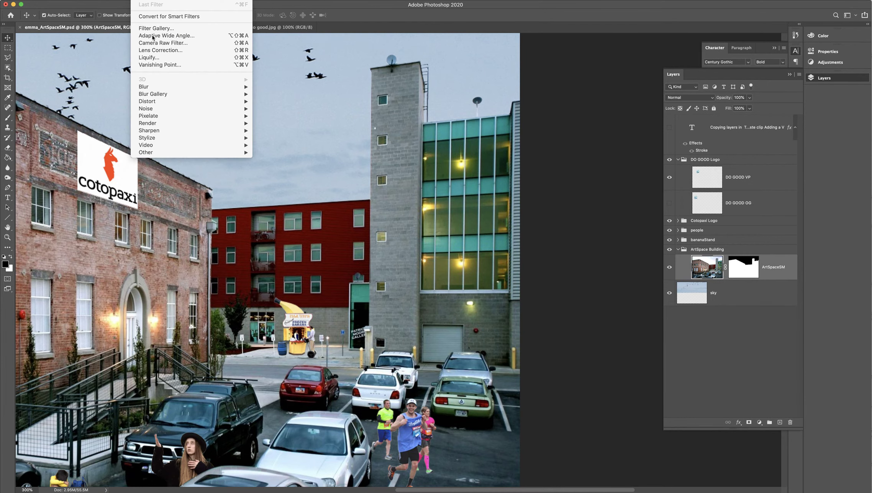
left_click(161, 65)
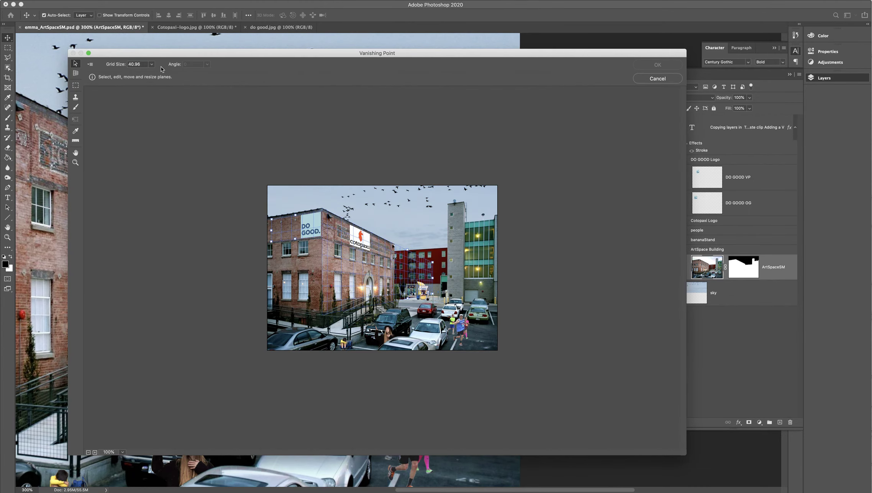
key("super+equal")
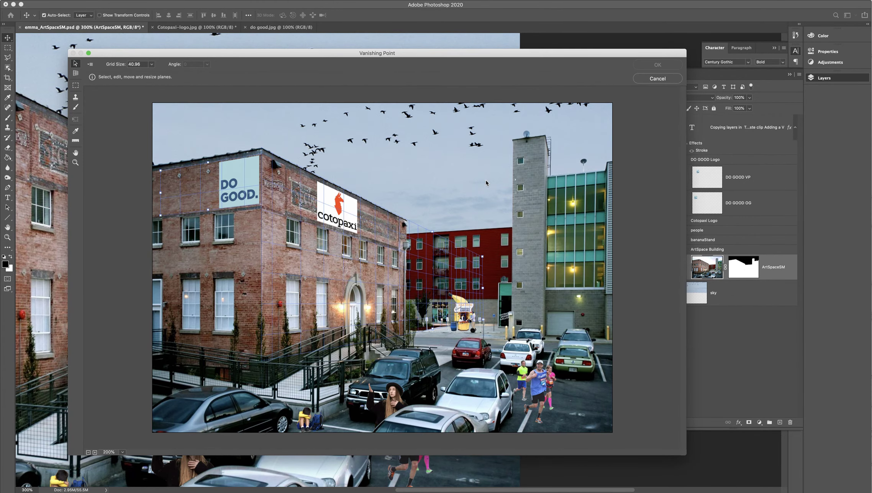
Step: Create a perspective plane over the grey tower's front face from its roofline to below its lowest upper window, adjust the grid size, and save it
left_click(76, 73)
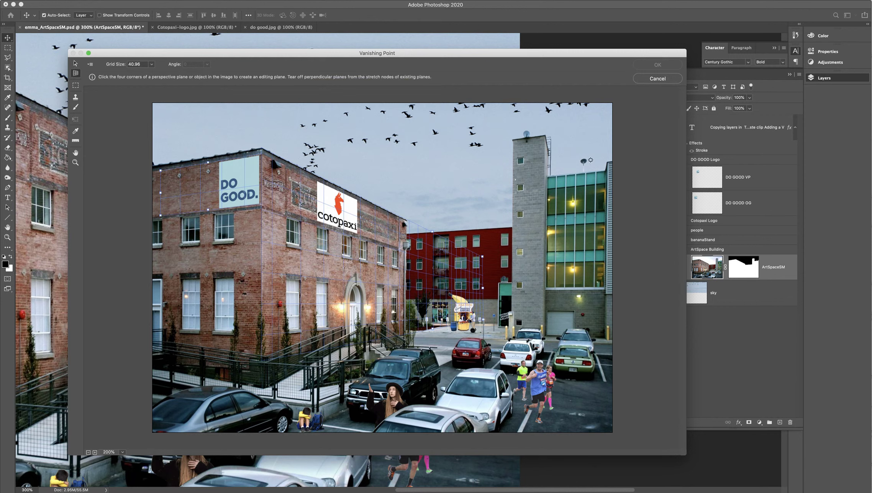
left_click(545, 135)
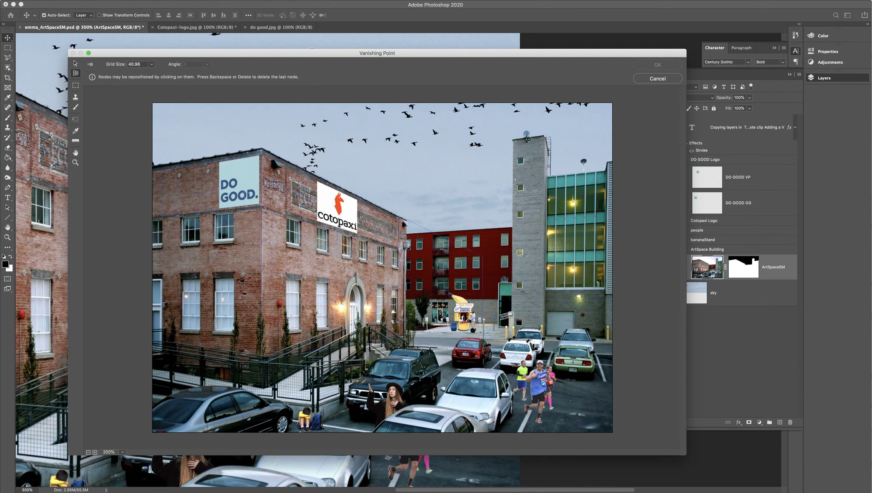
left_click(514, 140)
left_click(512, 295)
left_click(545, 294)
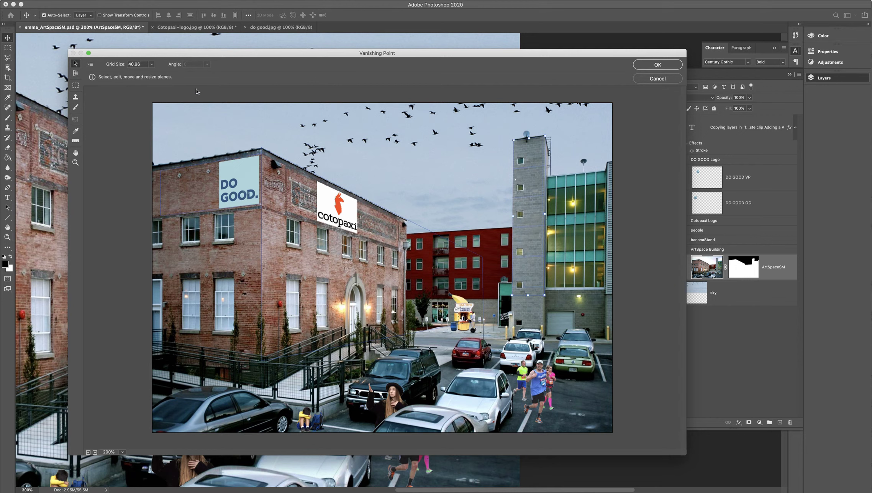
left_click(152, 65)
left_click_drag(117, 76, 115, 78)
left_click(637, 68)
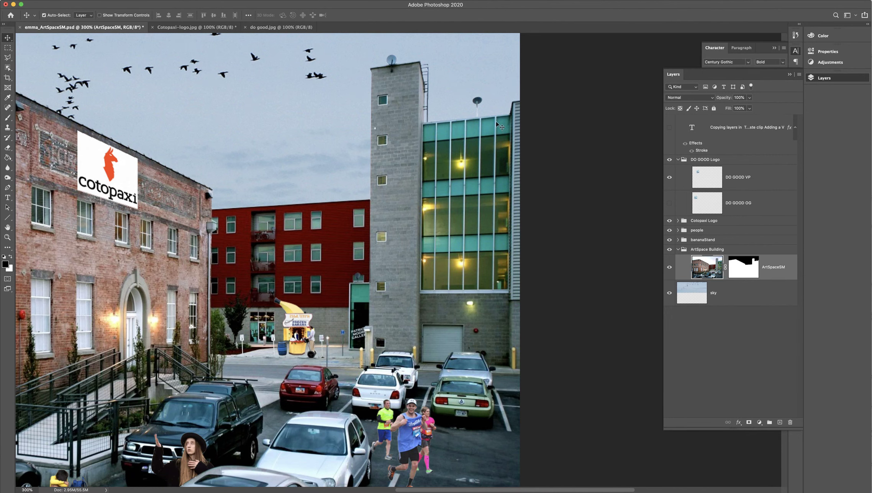
Step: Collapse the DO GOOD Logo group and draw a paragraph text box across the sky between the brick building and the grey tower
key("super+minus")
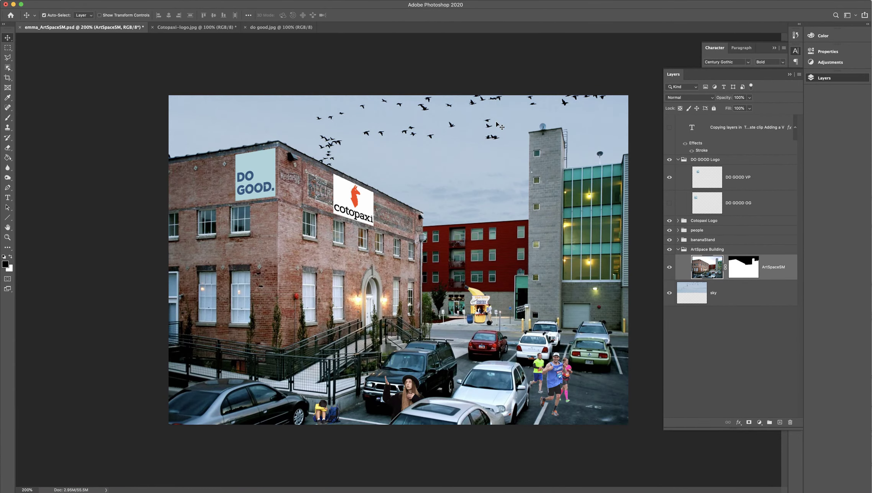
left_click(678, 159)
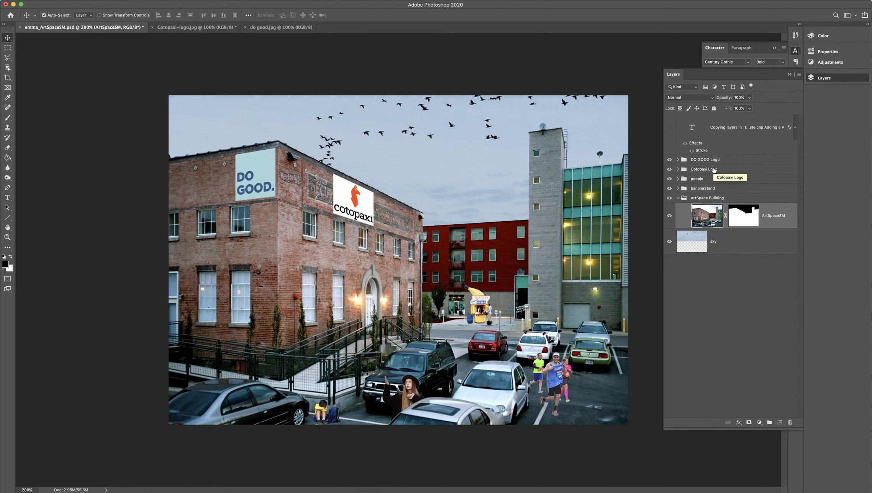
key("super+equal")
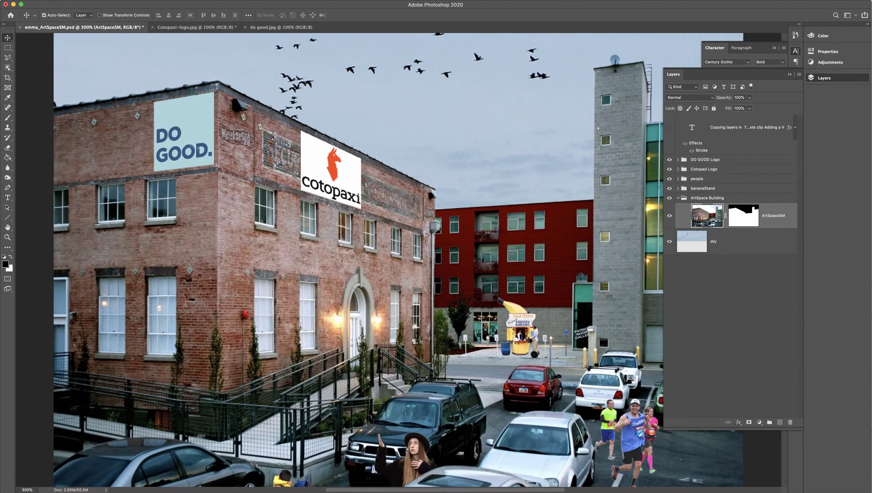
left_click_drag(464, 491, 520, 491)
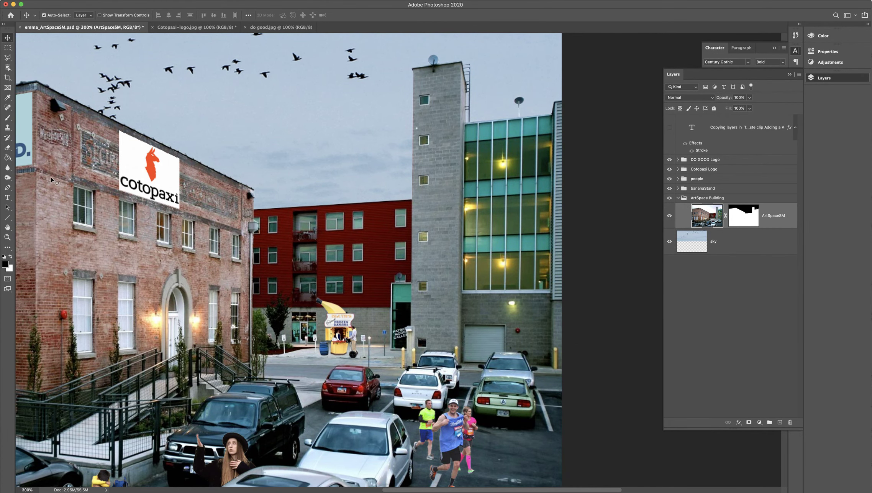
left_click(8, 198)
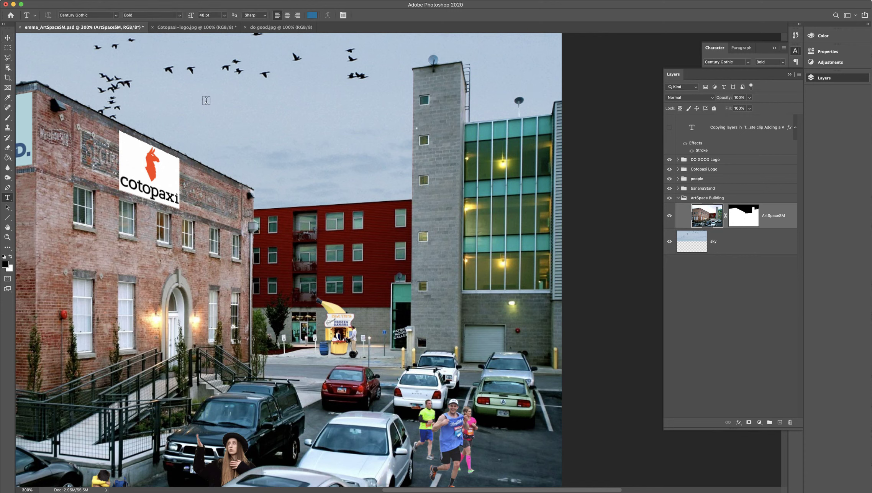
left_click_drag(202, 93, 411, 233)
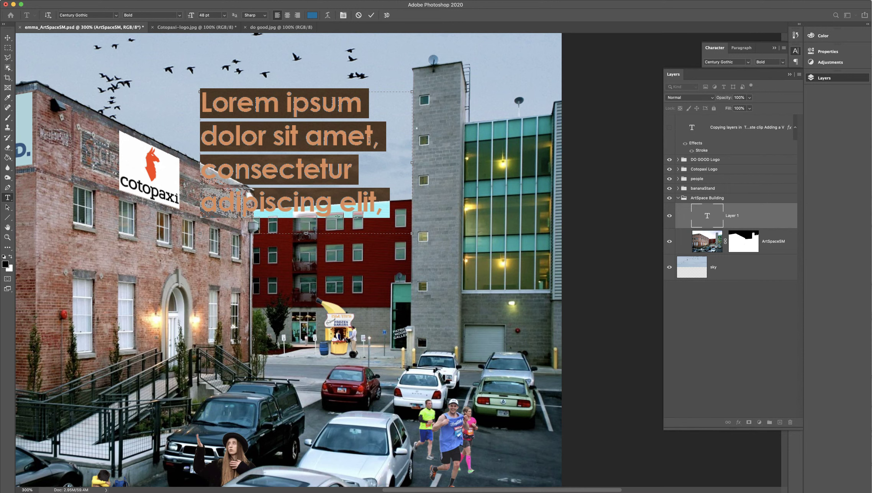
Step: Set the new text's font to Arial Bold at 48 pt
double_click(77, 15)
left_click_drag(77, 14, 33, 9)
type("CENTURY")
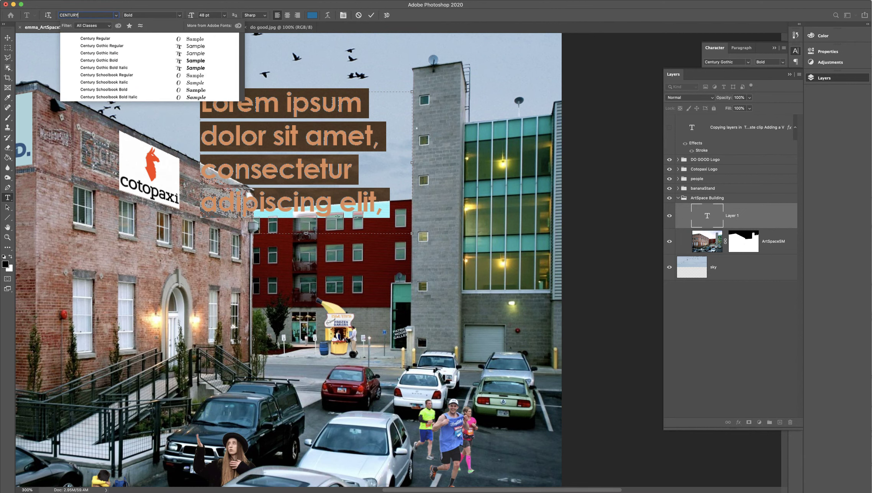
key("Return")
type("ARIAL")
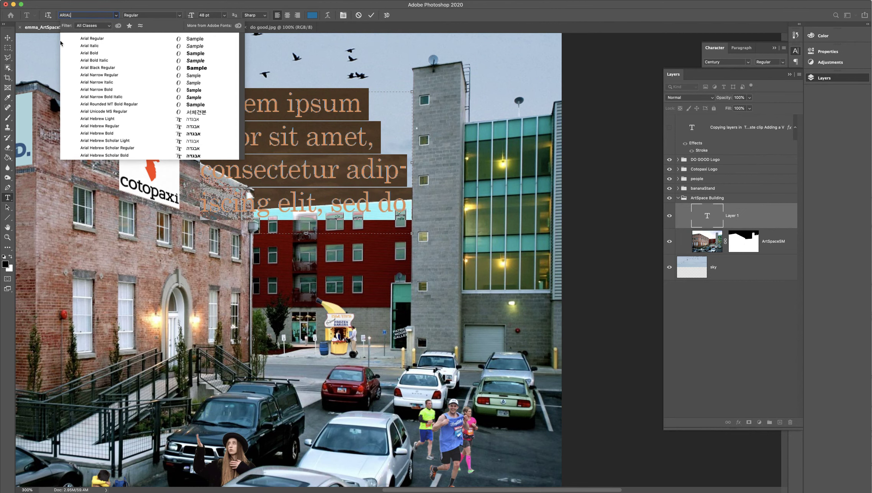
left_click(96, 54)
left_click(140, 16)
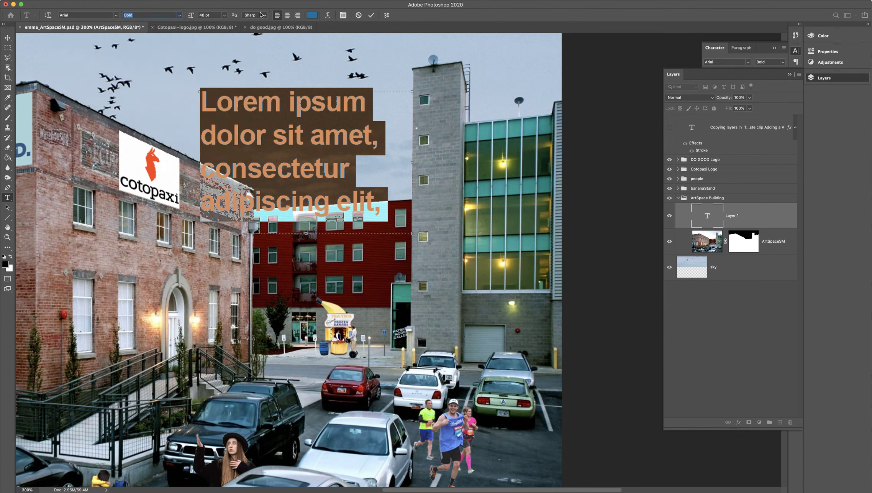
key("Tab")
type("48")
key("Return")
Step: Change the text color to black (#000000)
left_click(313, 15)
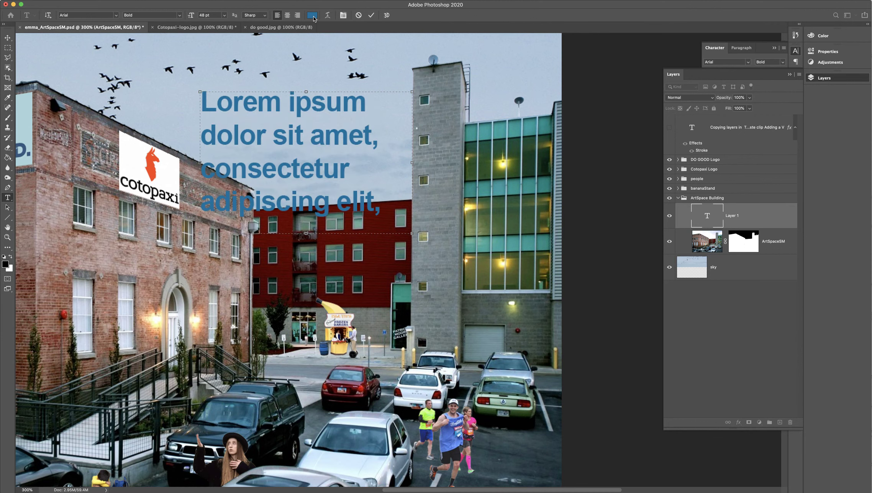
left_click(585, 264)
left_click_drag(585, 265, 582, 267)
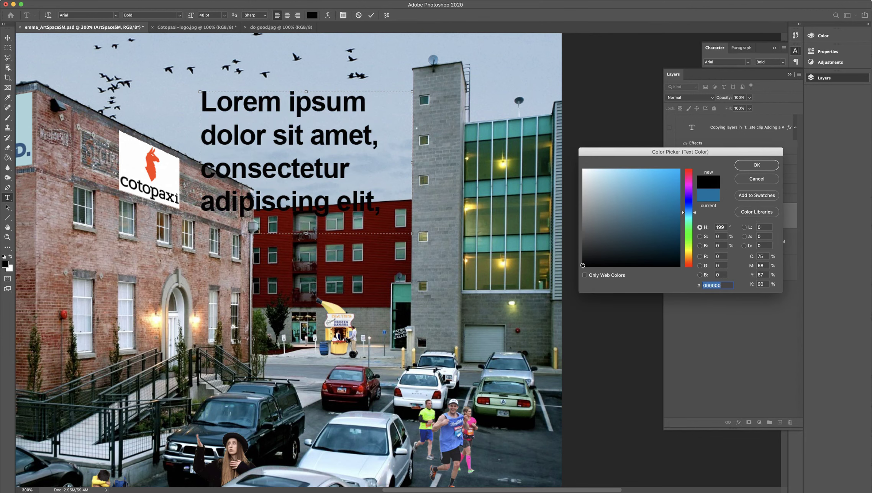
left_click(748, 167)
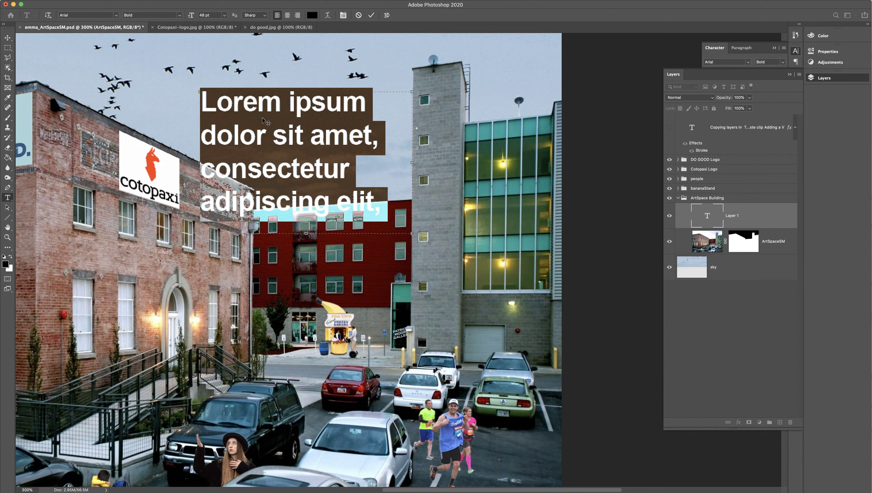
Step: Replace the placeholder text with ARTSPACE and shift it slightly down in the sky
key("BackSpace")
type("ARTSPACE")
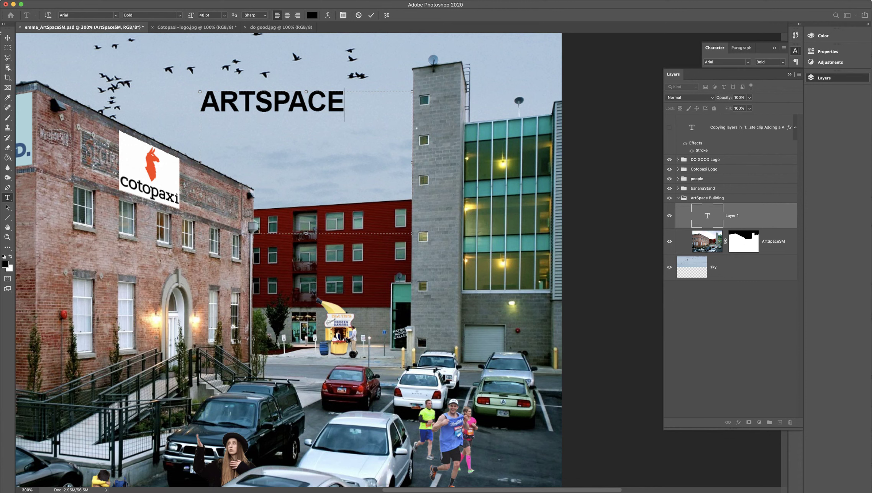
left_click(7, 38)
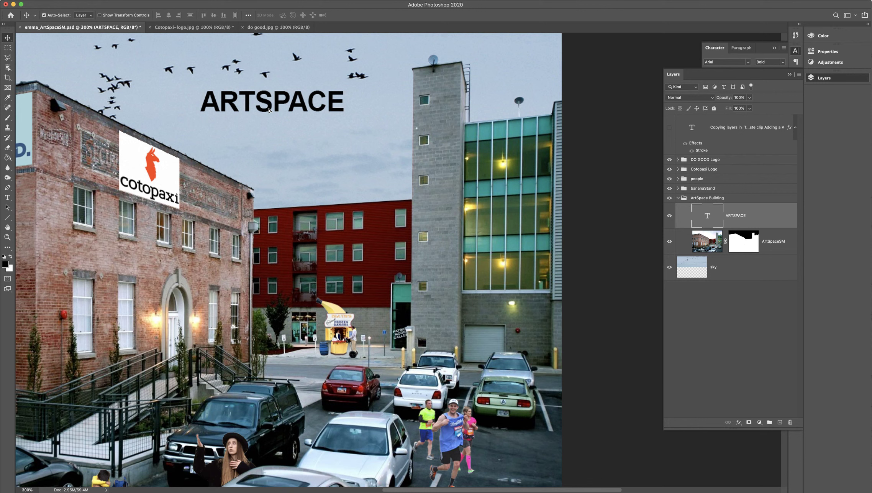
left_click_drag(269, 110, 269, 114)
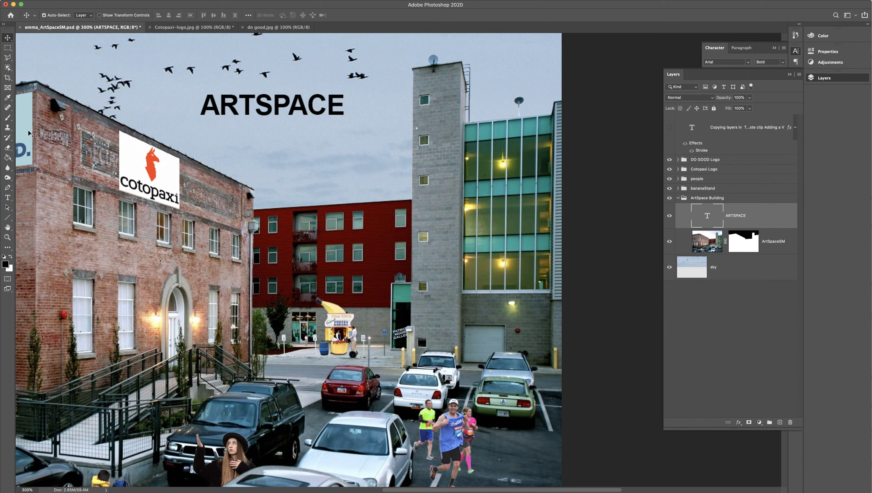
Step: Create a group from the ARTSPACE text layer, move the group above ArtSpace Building, and name it ARTSPACE LOGO
key("super+minus")
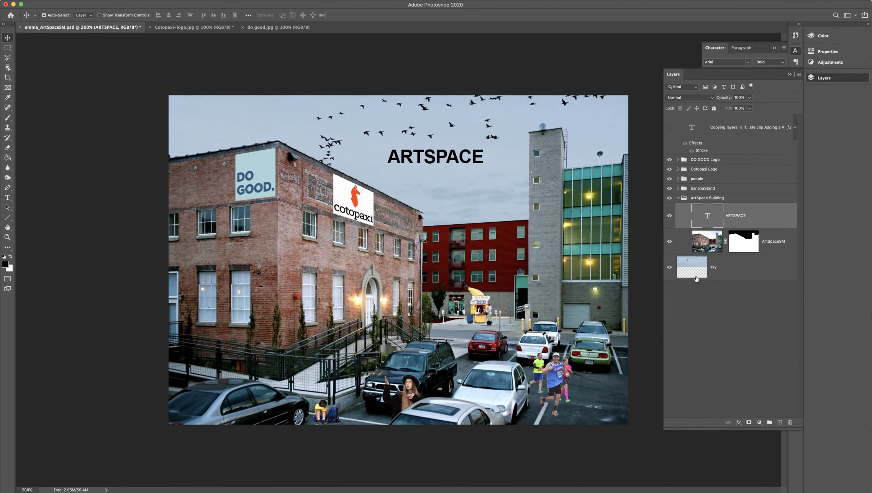
left_click_drag(741, 218, 769, 422)
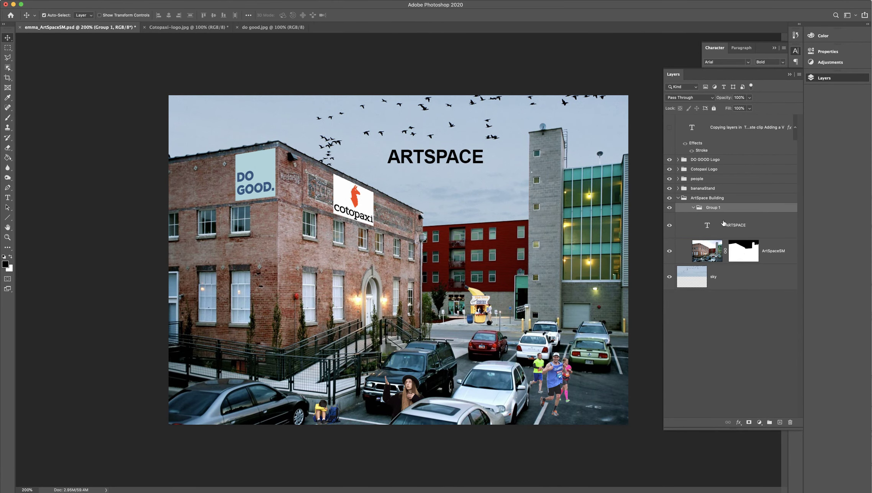
left_click_drag(713, 208, 710, 198)
double_click(702, 199)
type("ARTSPACE")
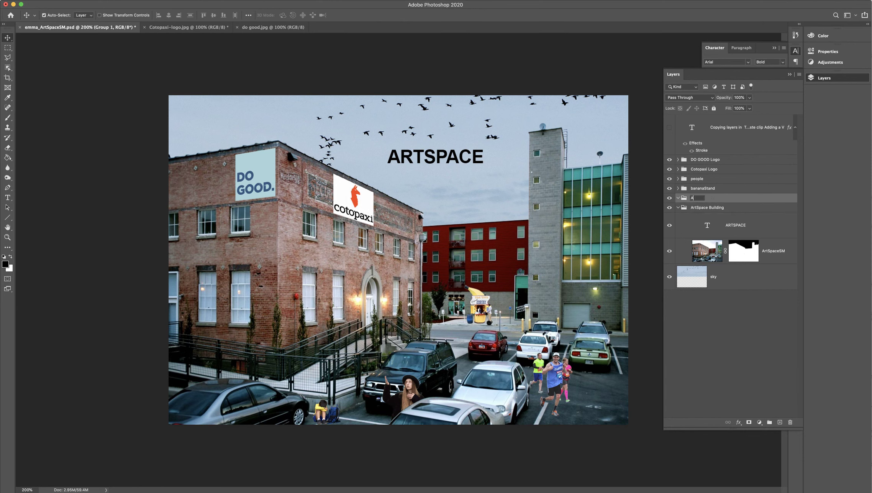
type("LOGO")
key("Return")
Step: Move the ARTSPACE text layer into the ARTSPACE LOGO group and rename it ARTSPACE OG
left_click_drag(753, 226, 717, 199)
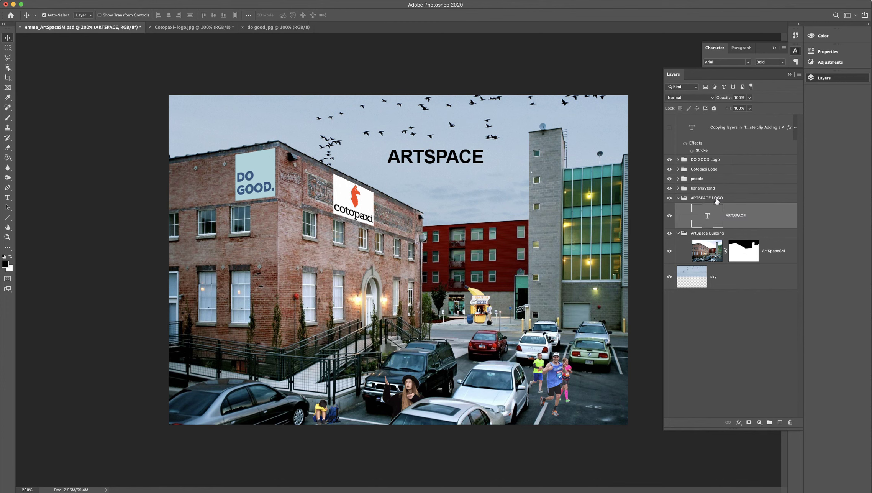
double_click(747, 219)
left_click(748, 221)
type("OG")
key("Return")
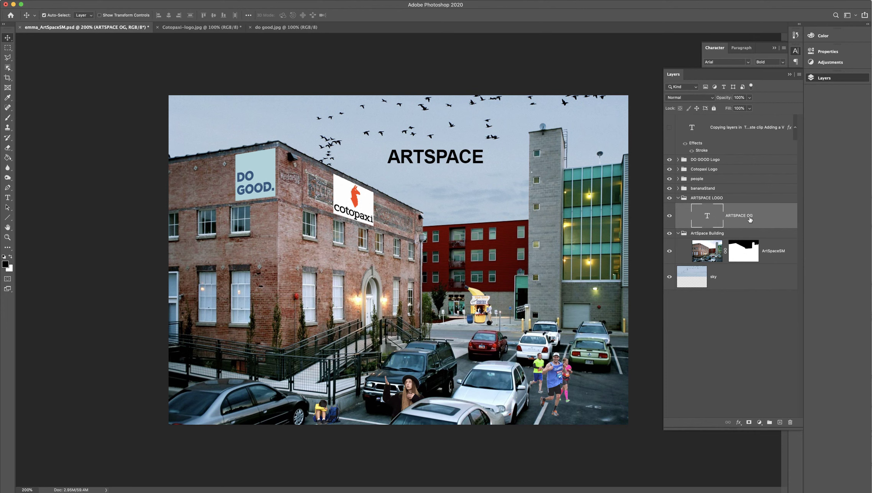
key("super+equal")
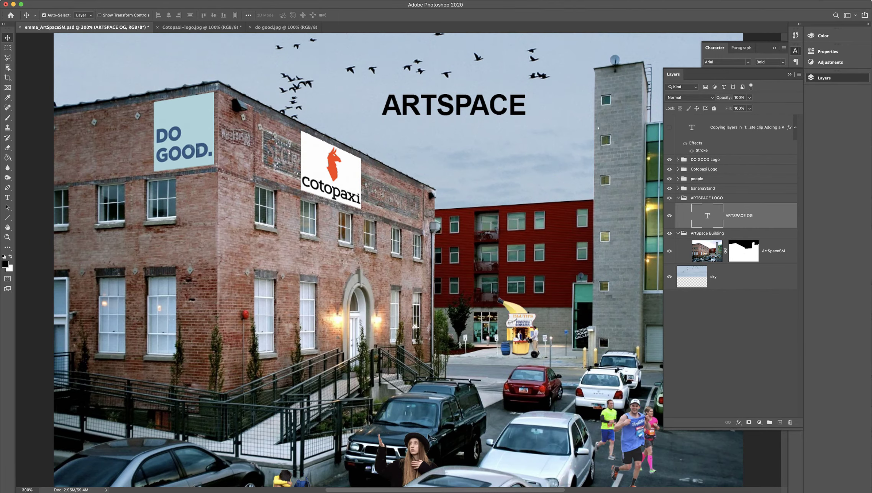
Step: Load the ARTSPACE OG lettering as a selection, copy it, and clear the selection
left_click_drag(461, 490, 501, 490)
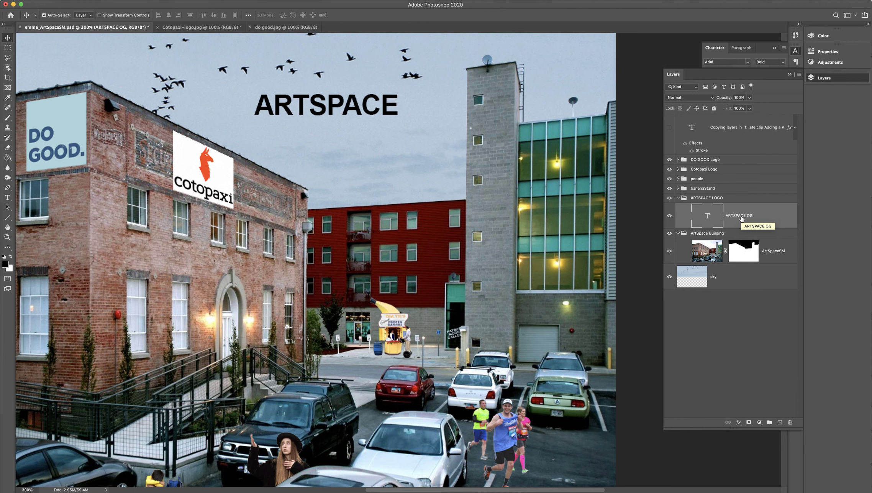
left_click(712, 221, "super")
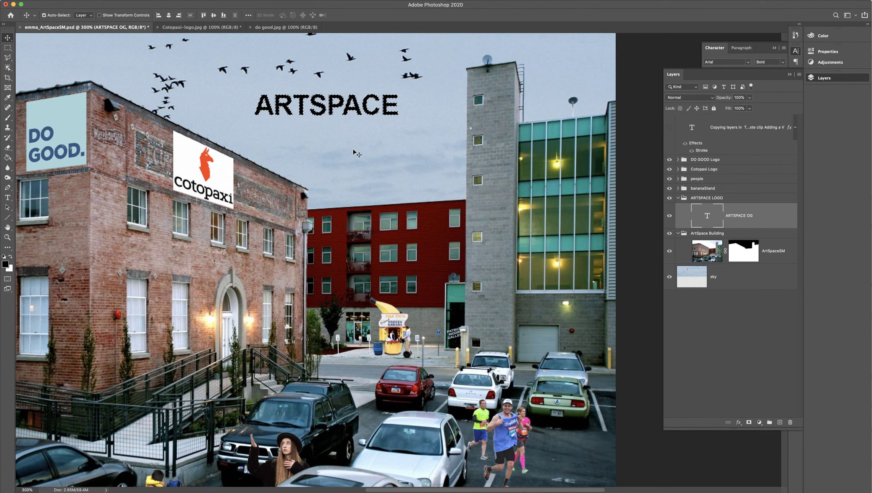
key("super+d")
key("shift+super+d")
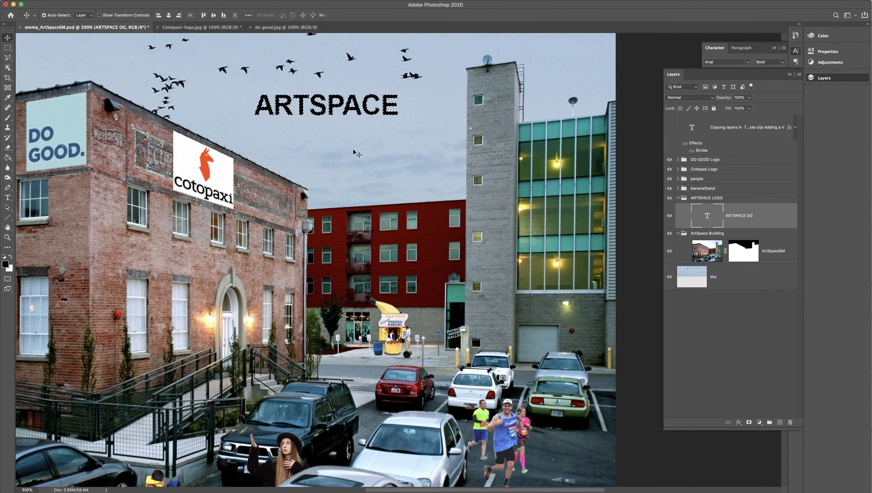
key("super+d")
Step: Add a new empty layer above ARTSPACE OG in the ARTSPACE LOGO group and name it ARTSPACE VP
left_click(780, 421)
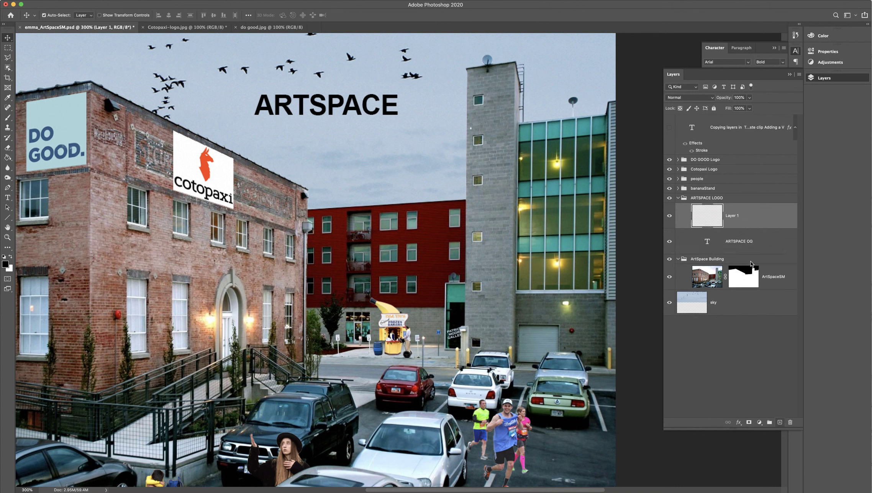
double_click(733, 216)
type("ARTSPACE VP")
key("Return")
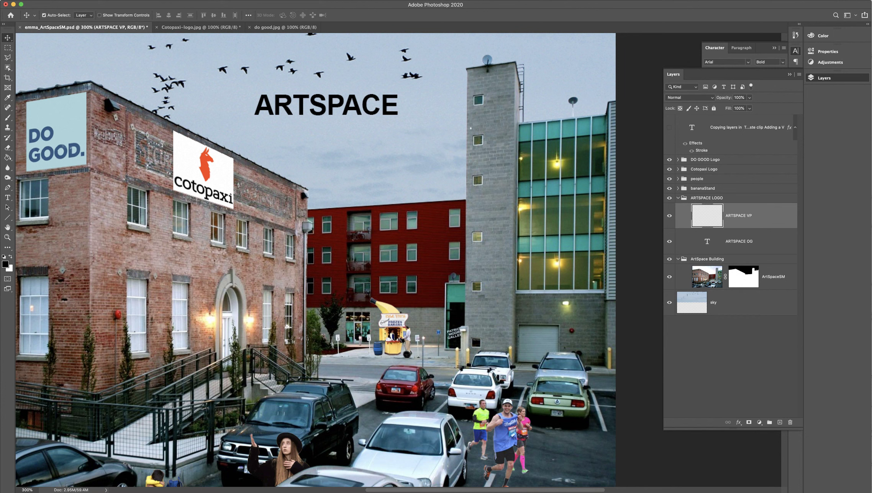
Step: Hide the ARTSPACE OG text layer, keeping ARTSPACE VP as the active layer
left_click(669, 241)
left_click(669, 241)
key("super+minus")
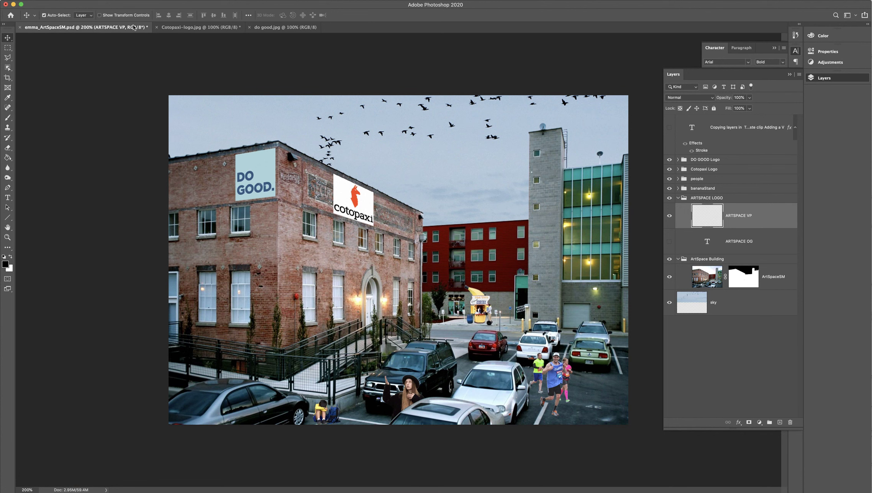
Step: Open the Vanishing Point filter on ARTSPACE VP, paste the copied ARTSPACE text, and move it onto the grey tower's plane
left_click(142, 0)
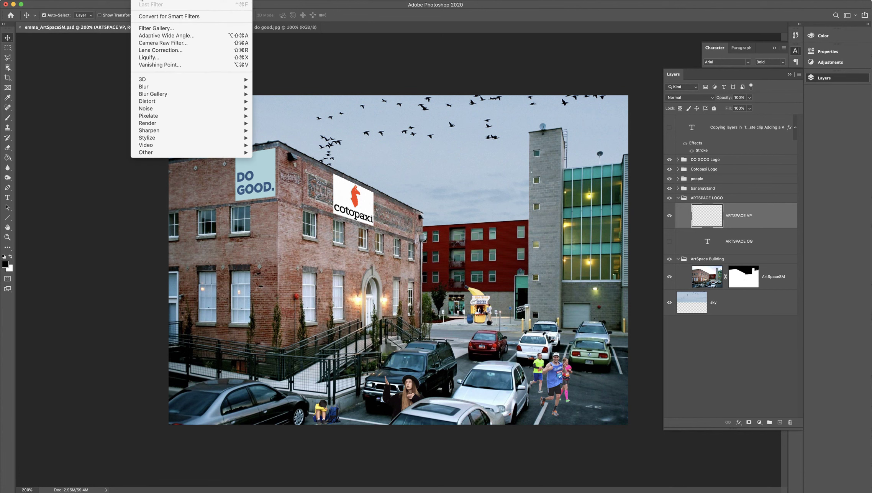
left_click(160, 65)
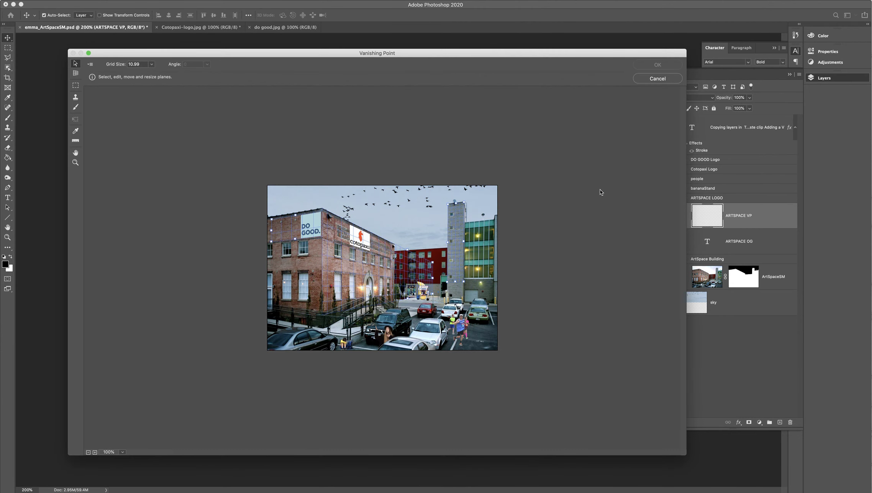
key("super+equal")
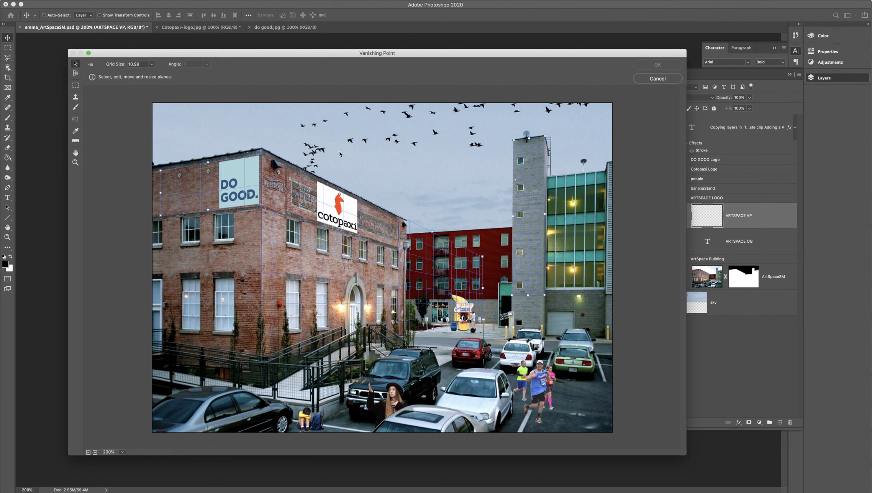
key("super+v")
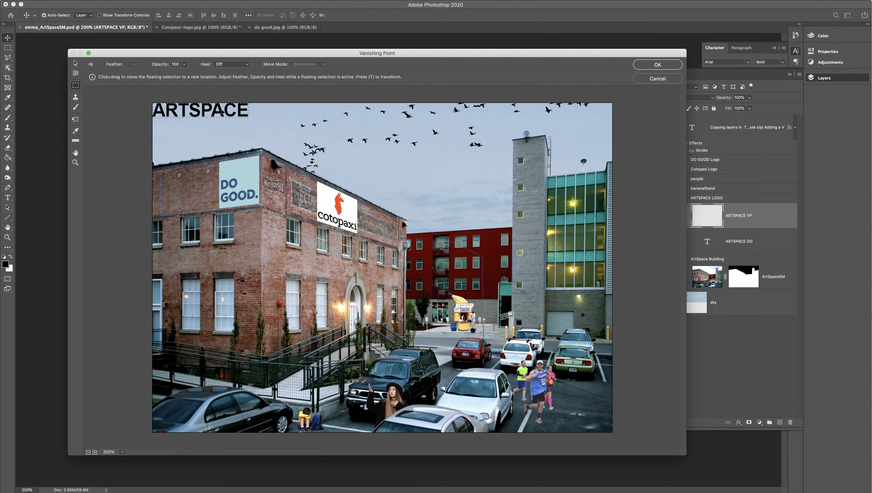
left_click_drag(226, 112, 540, 171)
Step: Rotate the ARTSPACE text clockwise to read down the tower, then shrink it to fit beside the small windows
key("t")
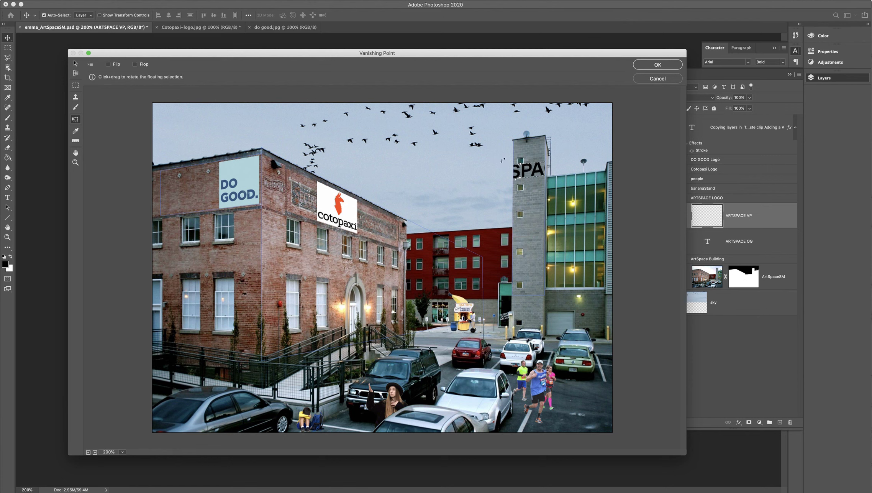
left_click_drag(503, 159, 542, 138)
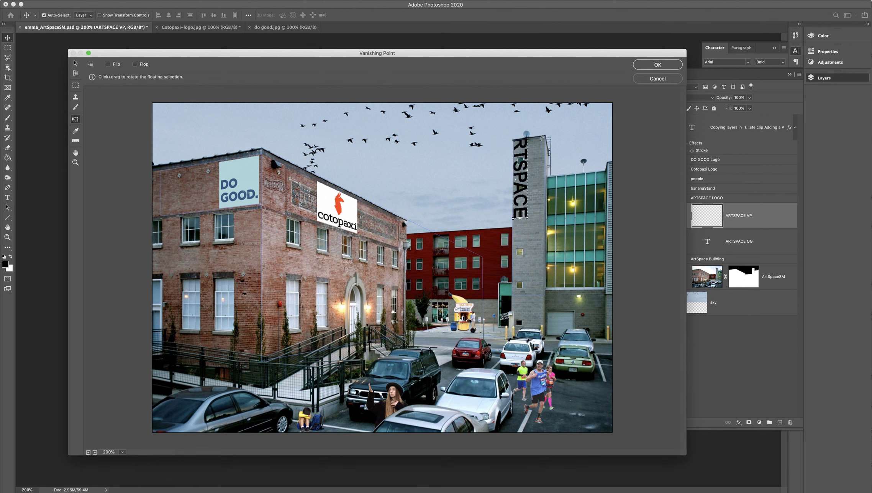
left_click_drag(527, 157, 539, 174)
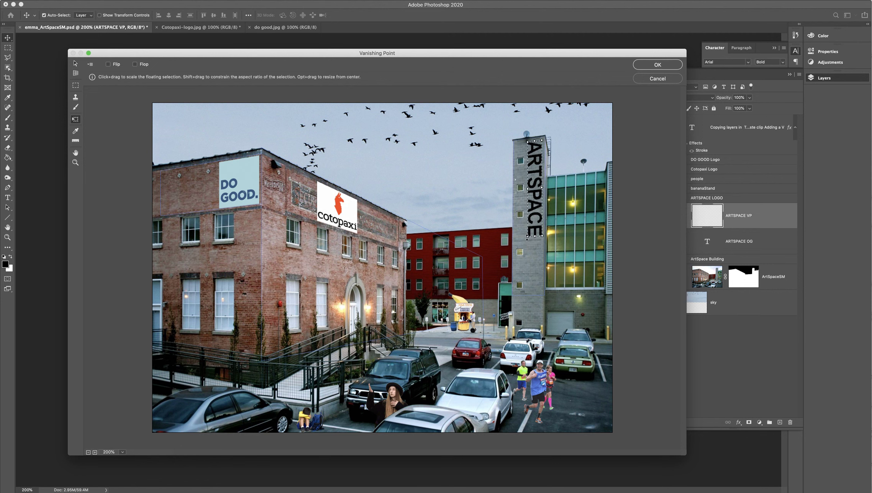
left_click_drag(528, 236, 530, 218)
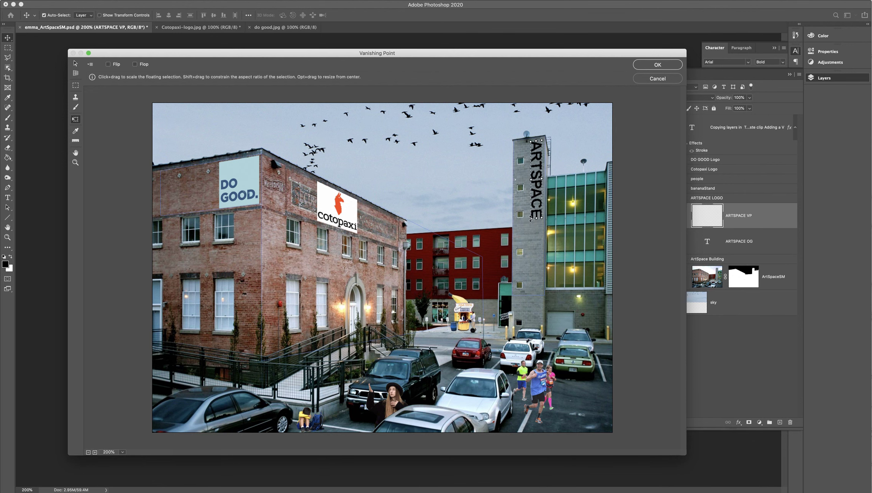
left_click_drag(531, 179, 532, 179)
Step: Scale the vertical ARTSPACE text down slightly more on the tower and apply the Vanishing Point result
key("super+equal")
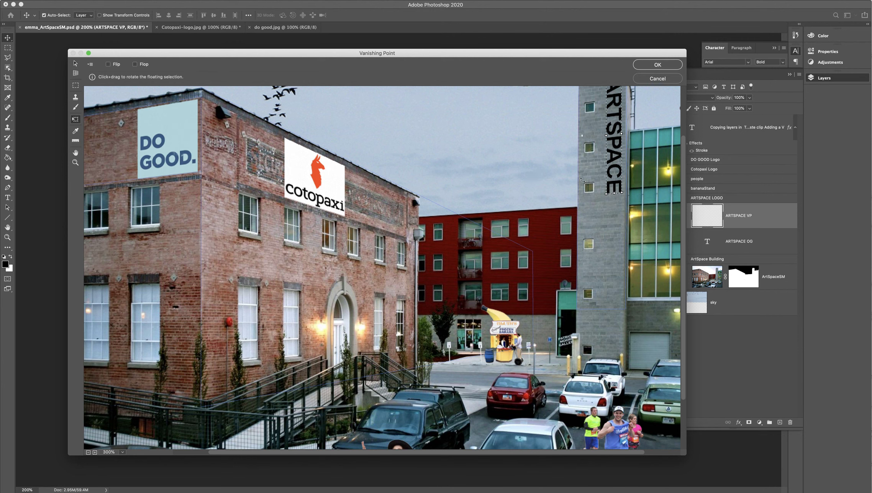
scroll(586, 213, "up", 5)
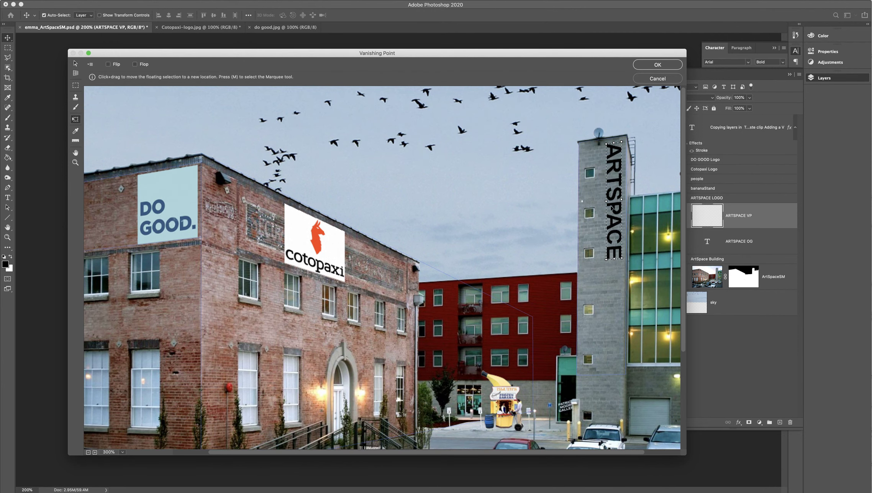
mouse_move(605, 260)
left_mouse_down()
mouse_move(616, 222)
mouse_move(614, 257)
left_mouse_up()
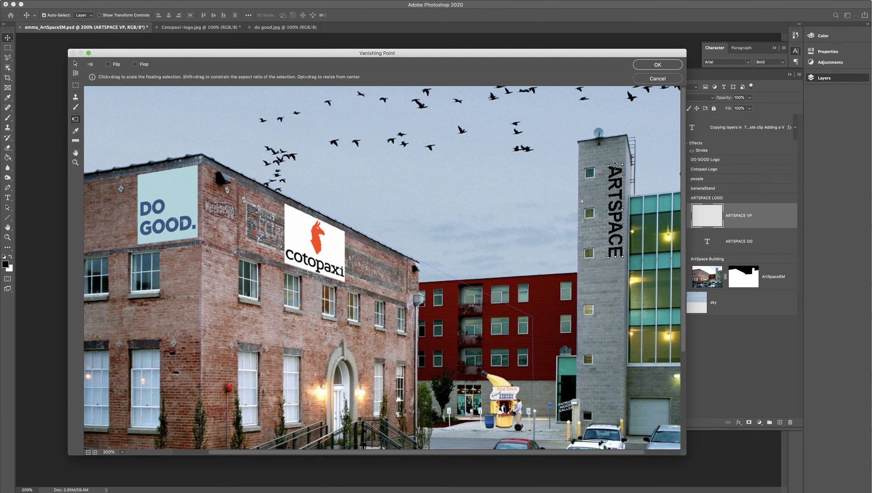
key("Return")
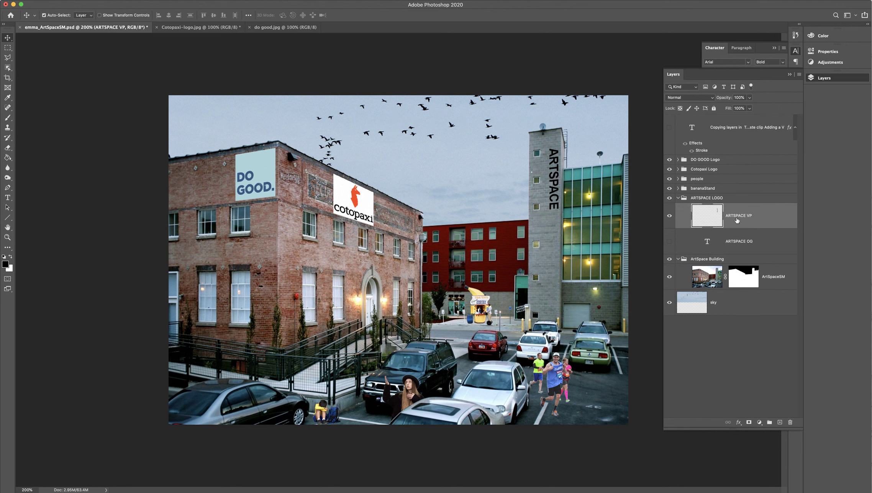
Step: Compare the original flat ARTSPACE text with the tower version by briefly showing the ARTSPACE OG layer
left_click(669, 241)
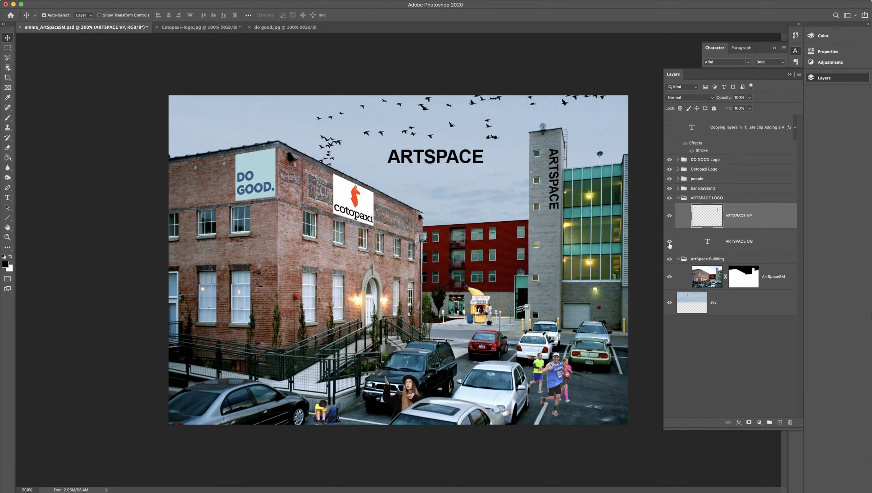
left_click(669, 242)
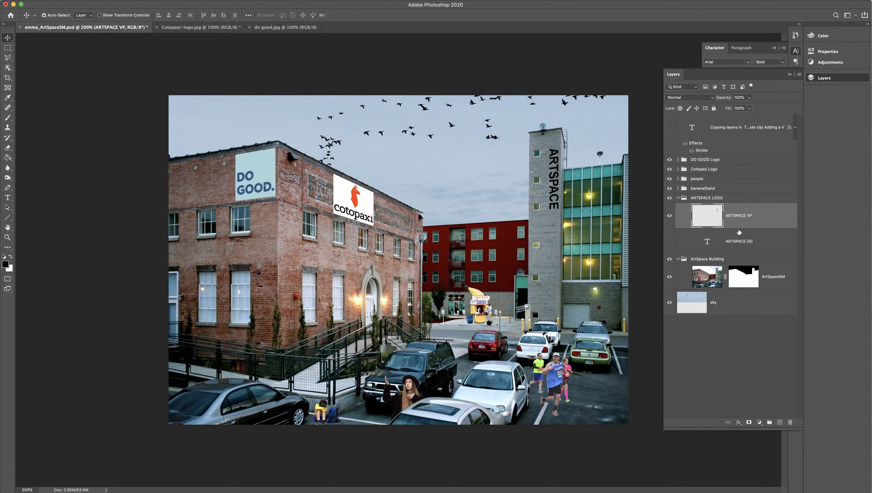